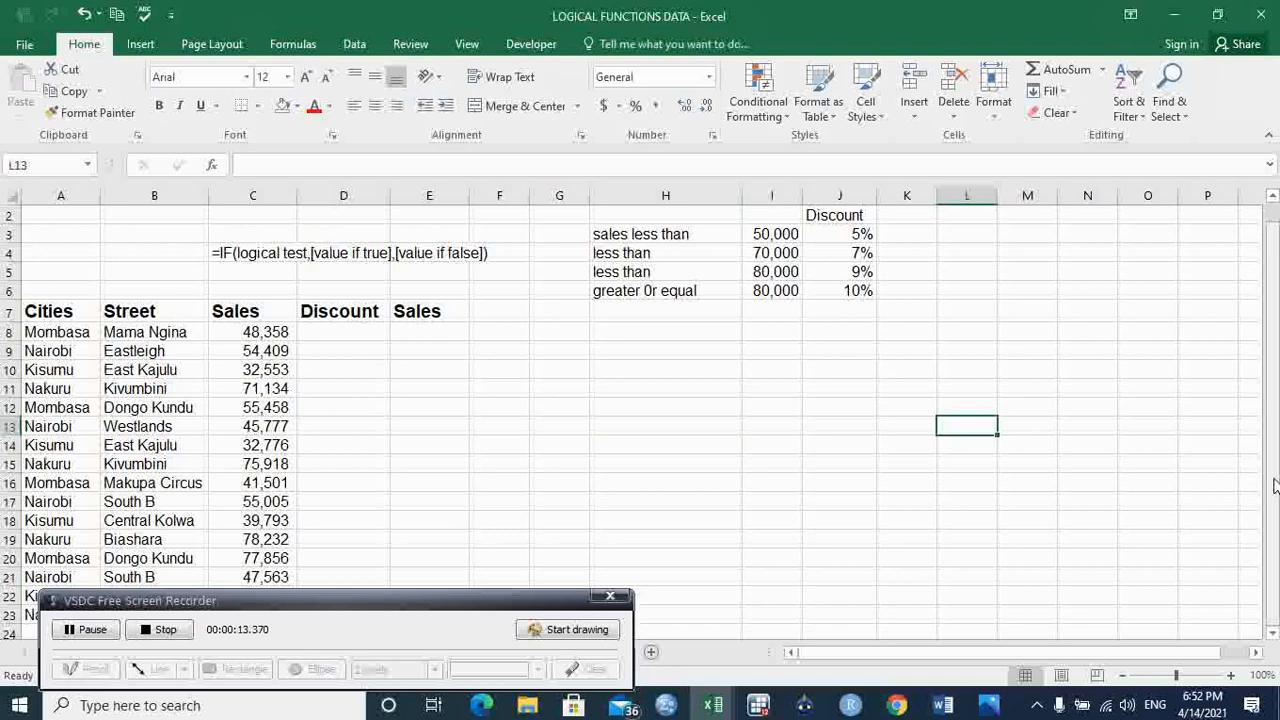
Step: Examine the sales thresholds in I3:I6 and their matching discount rates in J3:J6
mouse_move(1273, 510)
left_mouse_down()
mouse_move(1273, 447)
mouse_move(1273, 527)
left_mouse_up()
left_click_drag(1273, 515, 1273, 457)
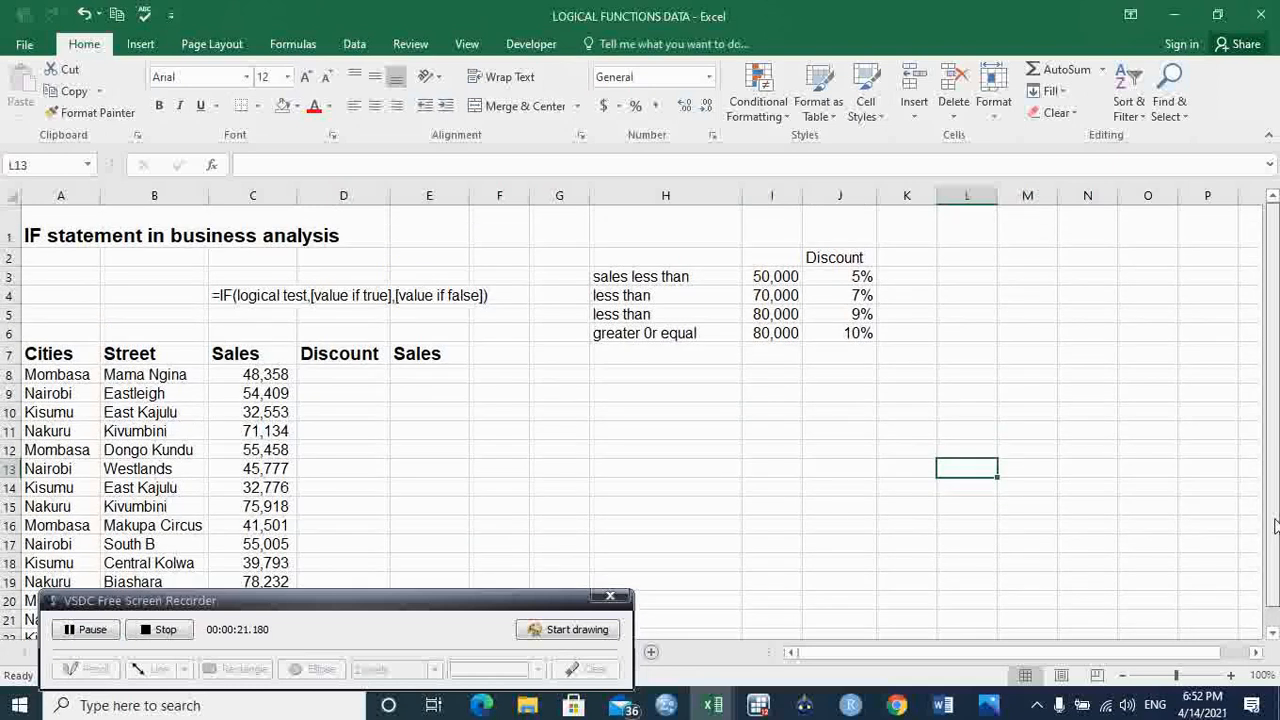
left_click_drag(1273, 525, 1274, 526)
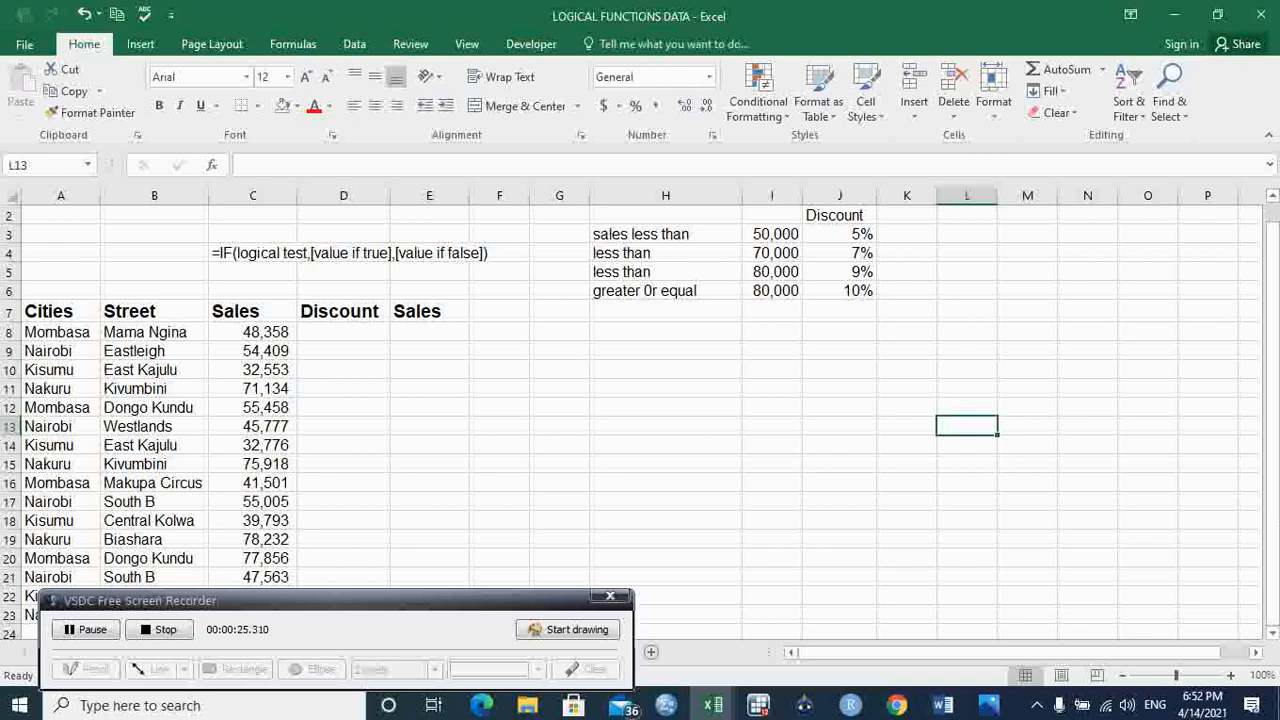
left_click(776, 238)
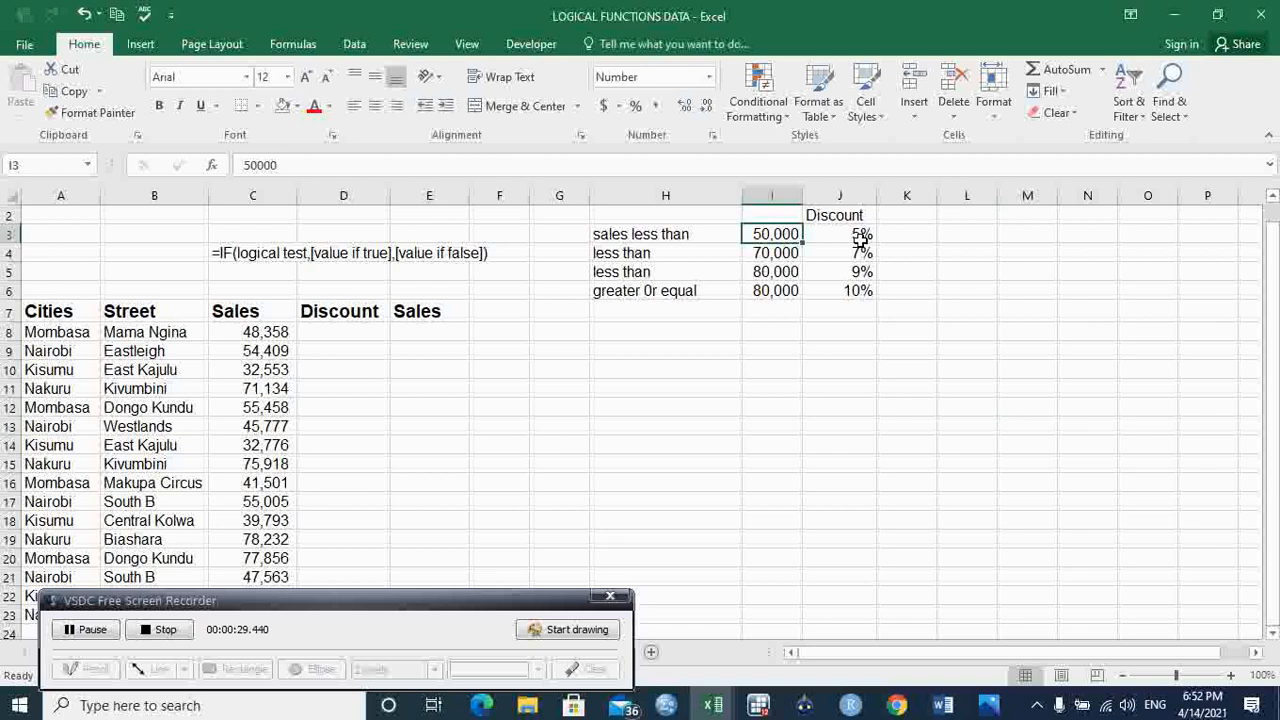
left_click(861, 240)
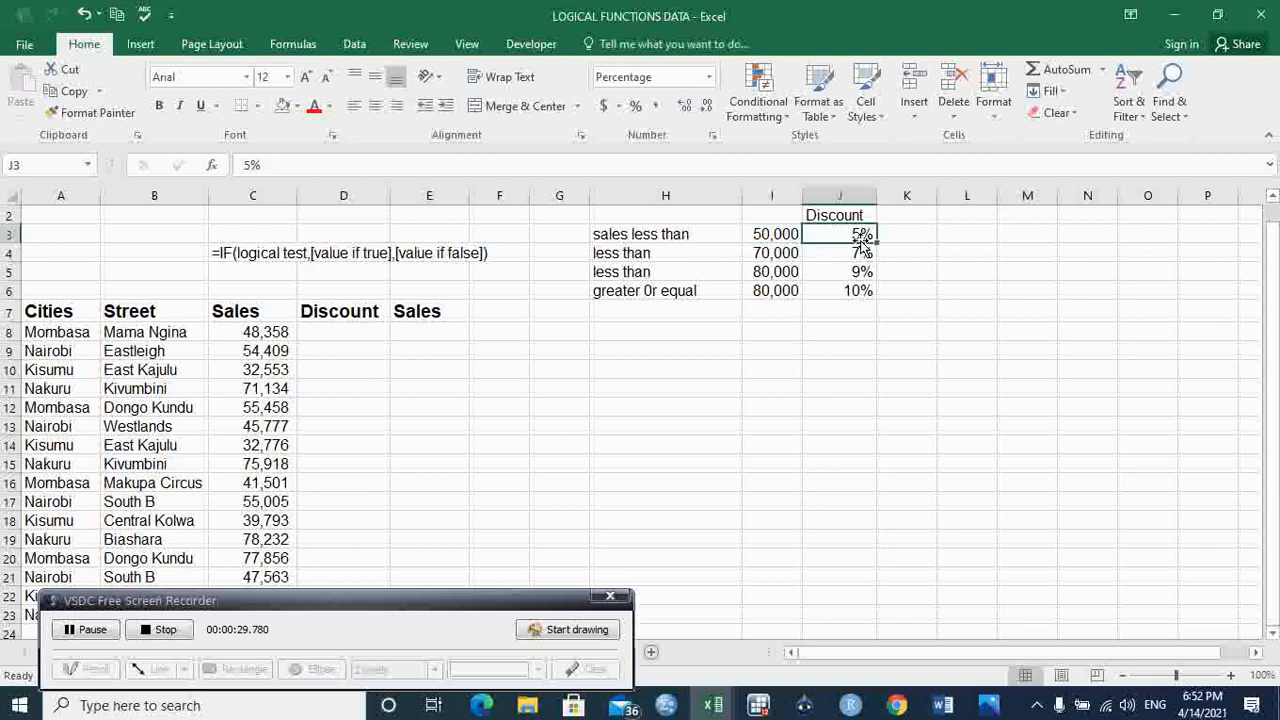
left_click(782, 254)
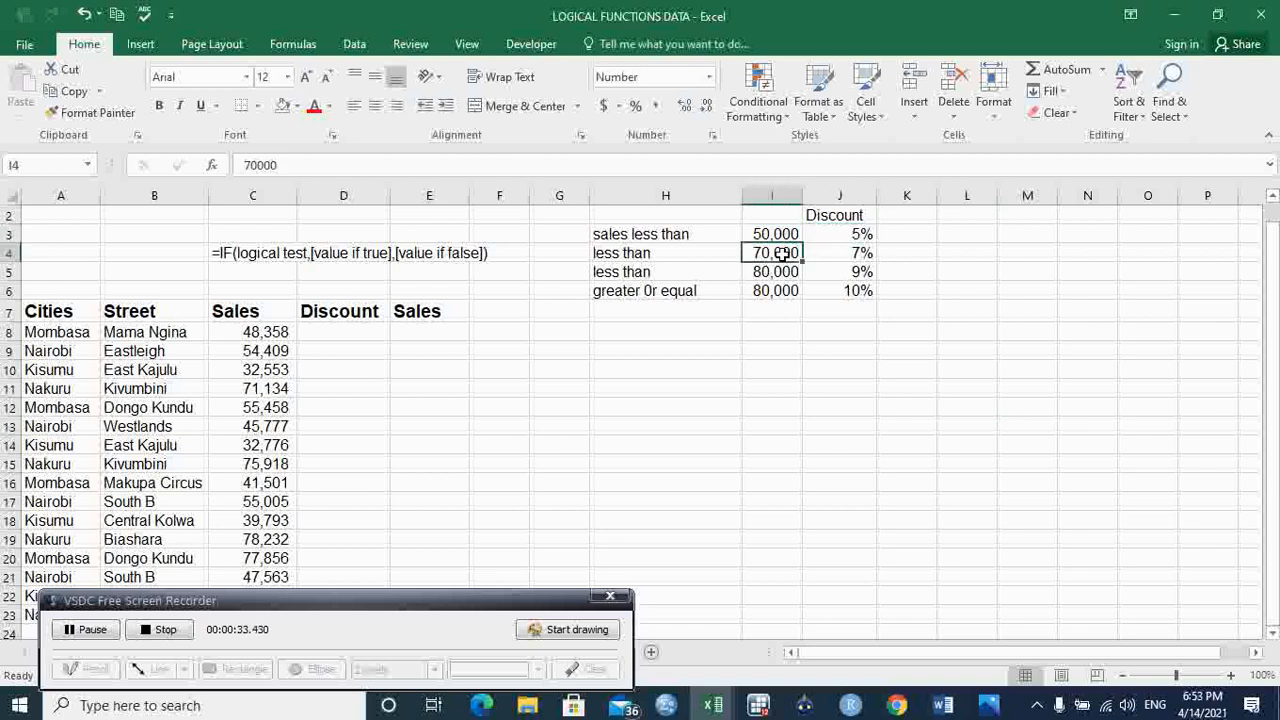
left_click(773, 234)
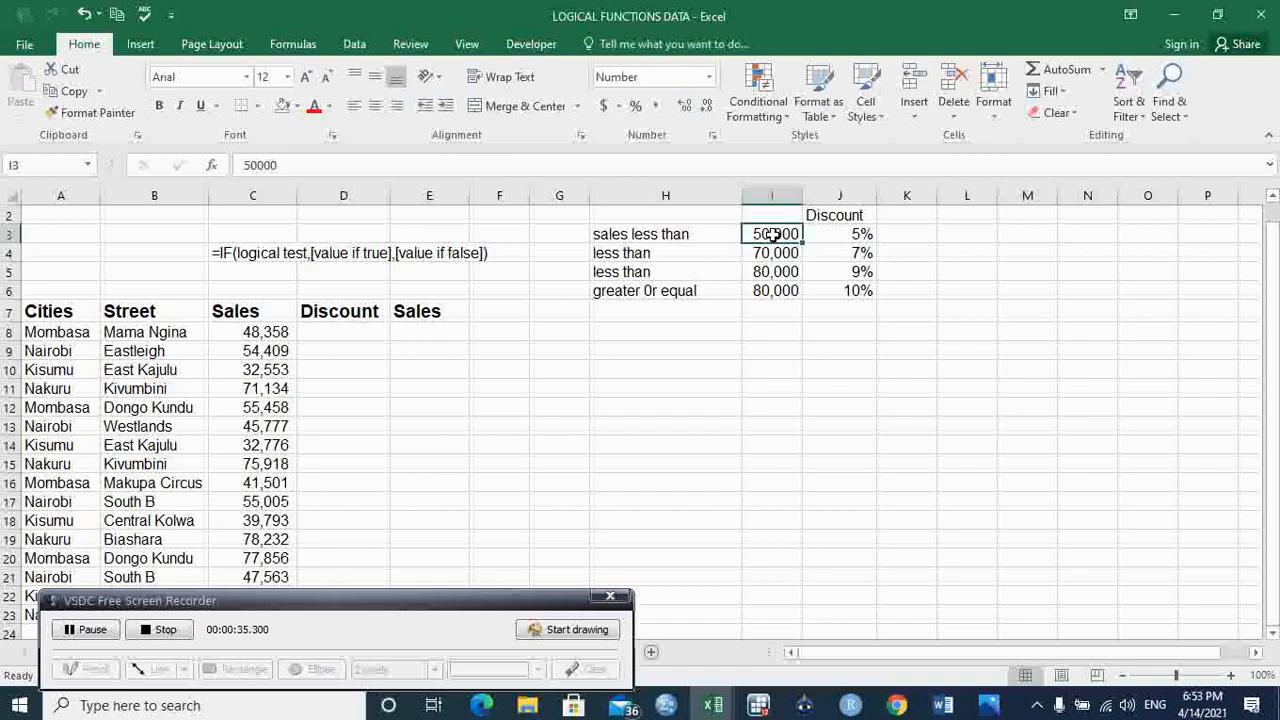
left_click(785, 254)
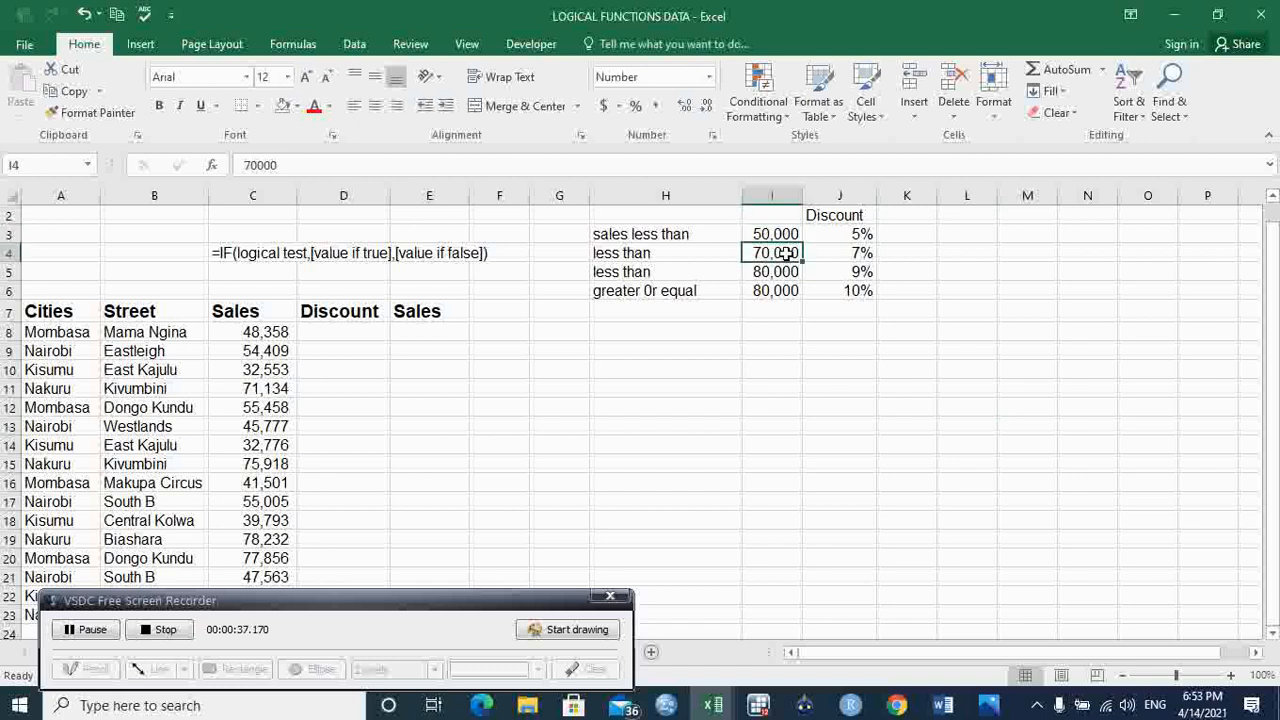
left_click(866, 254)
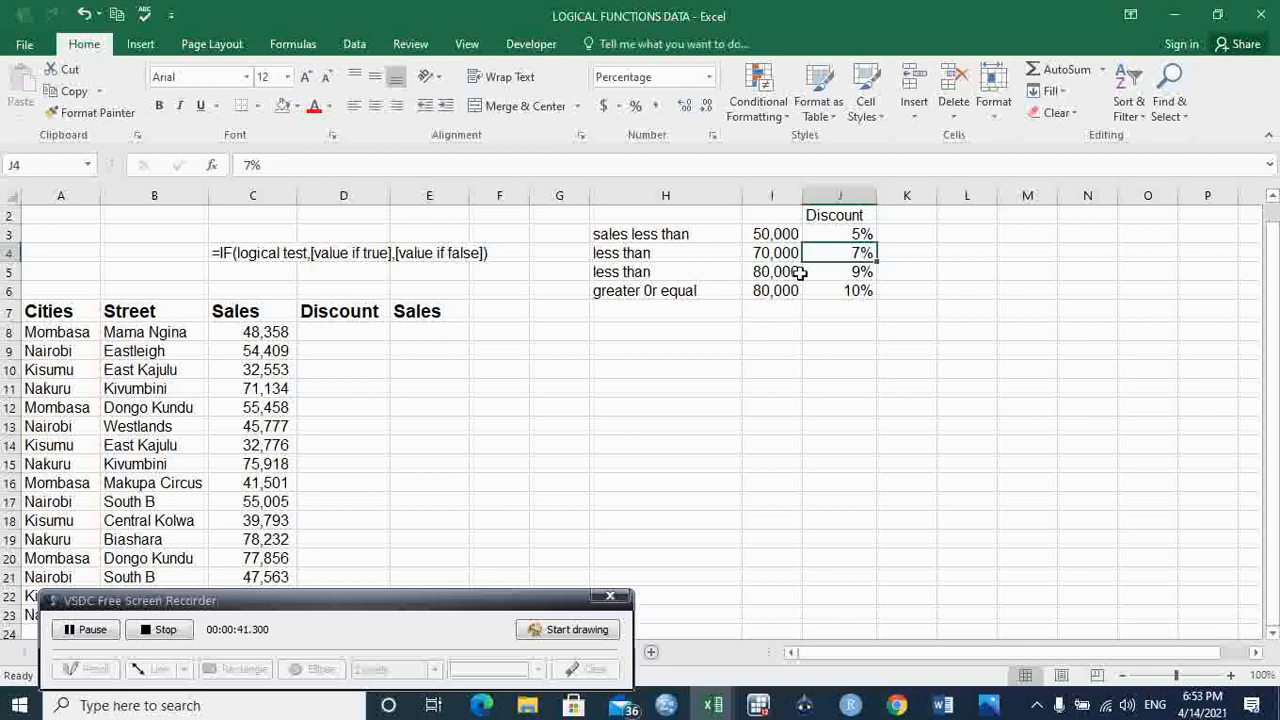
left_click(862, 272)
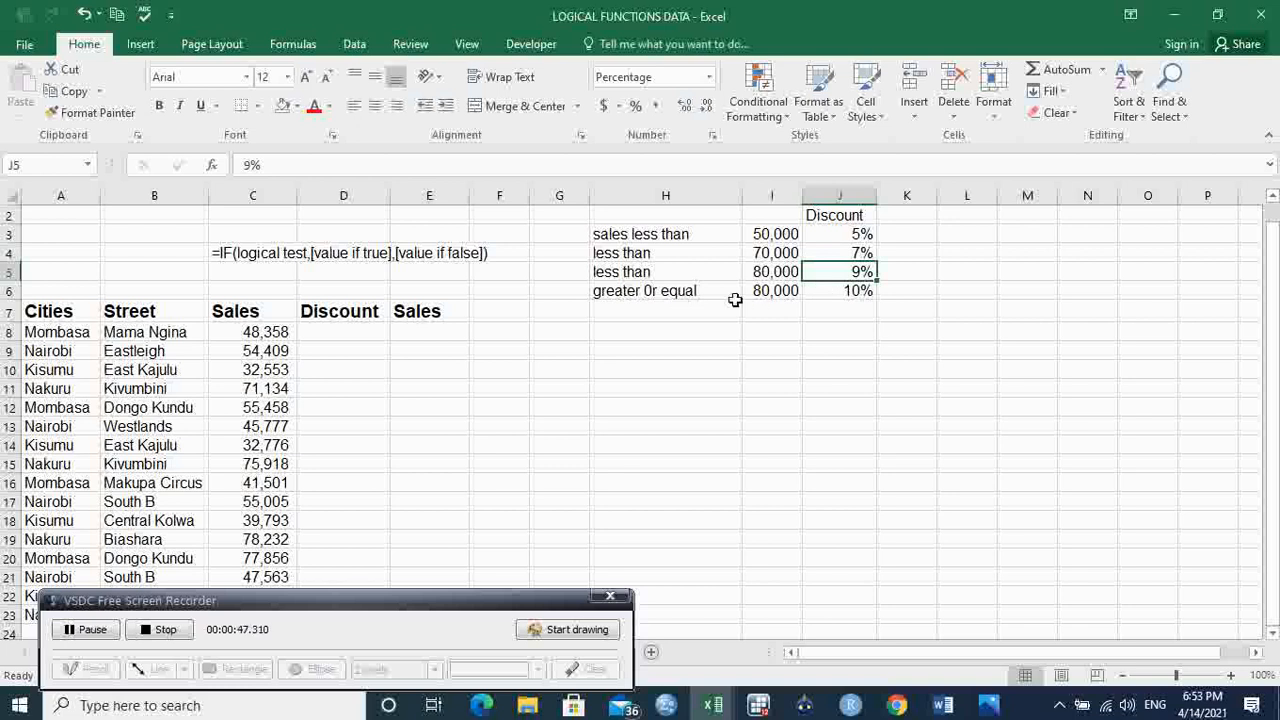
left_click(842, 292)
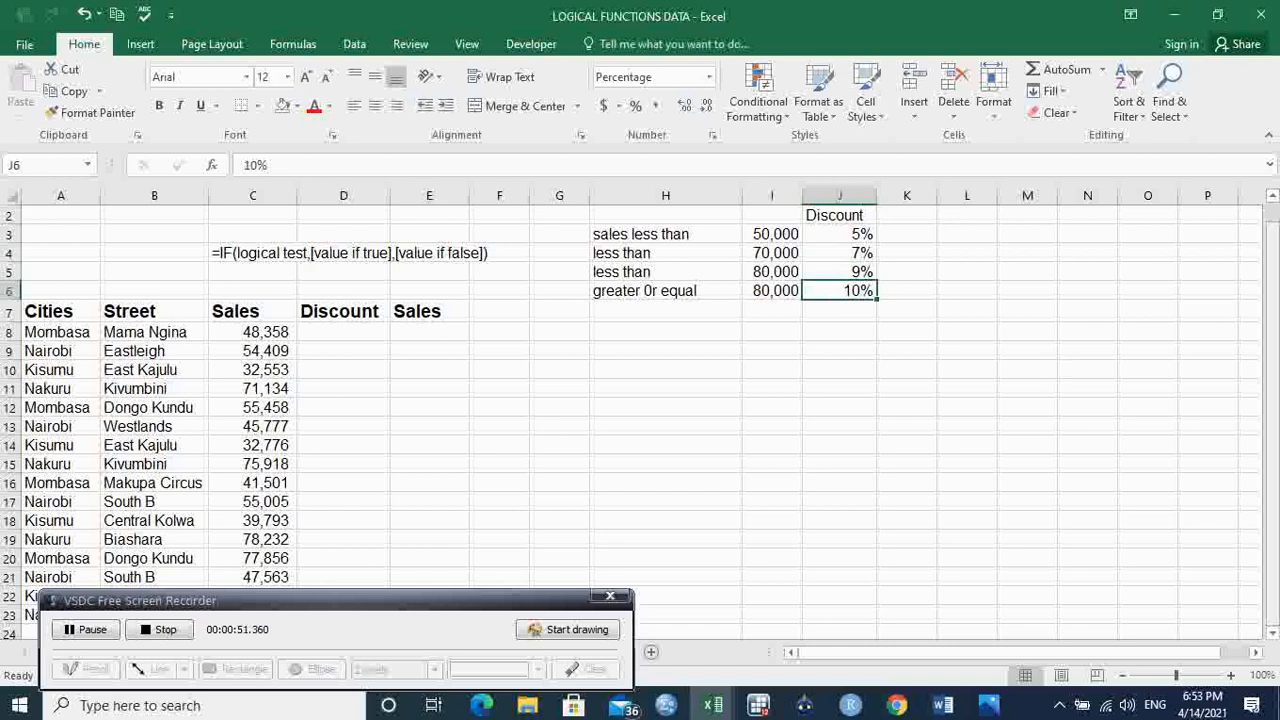
left_click_drag(1275, 405, 1276, 440)
Step: Start an IF formula in D8 with the logical test C8<$I$3, using an absolute reference for the threshold
left_click(351, 332)
type("=if")
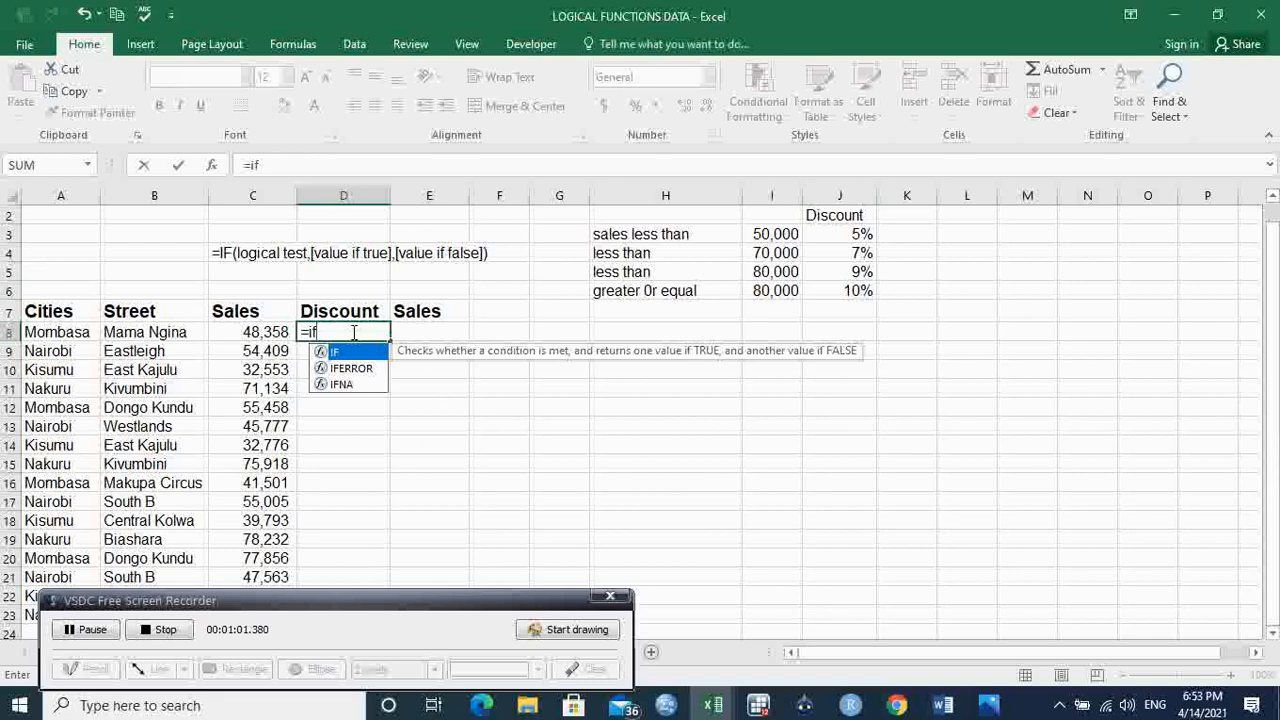
key("Tab")
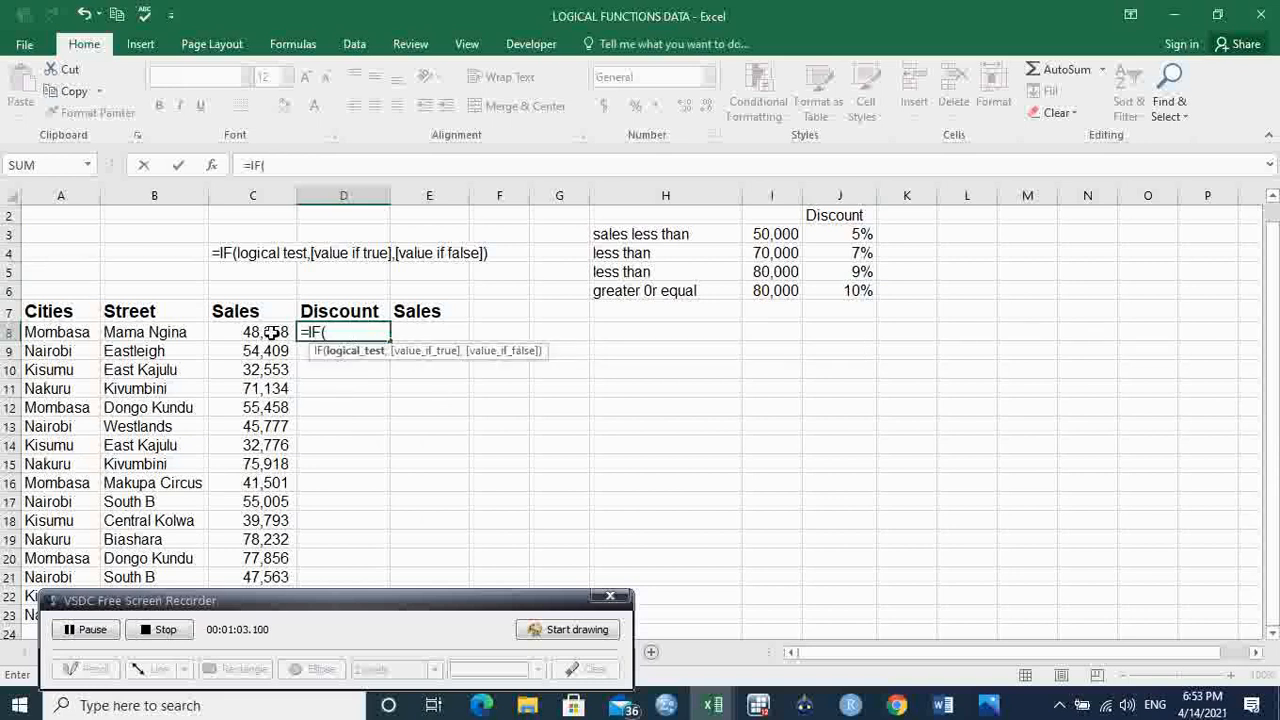
left_click(272, 332)
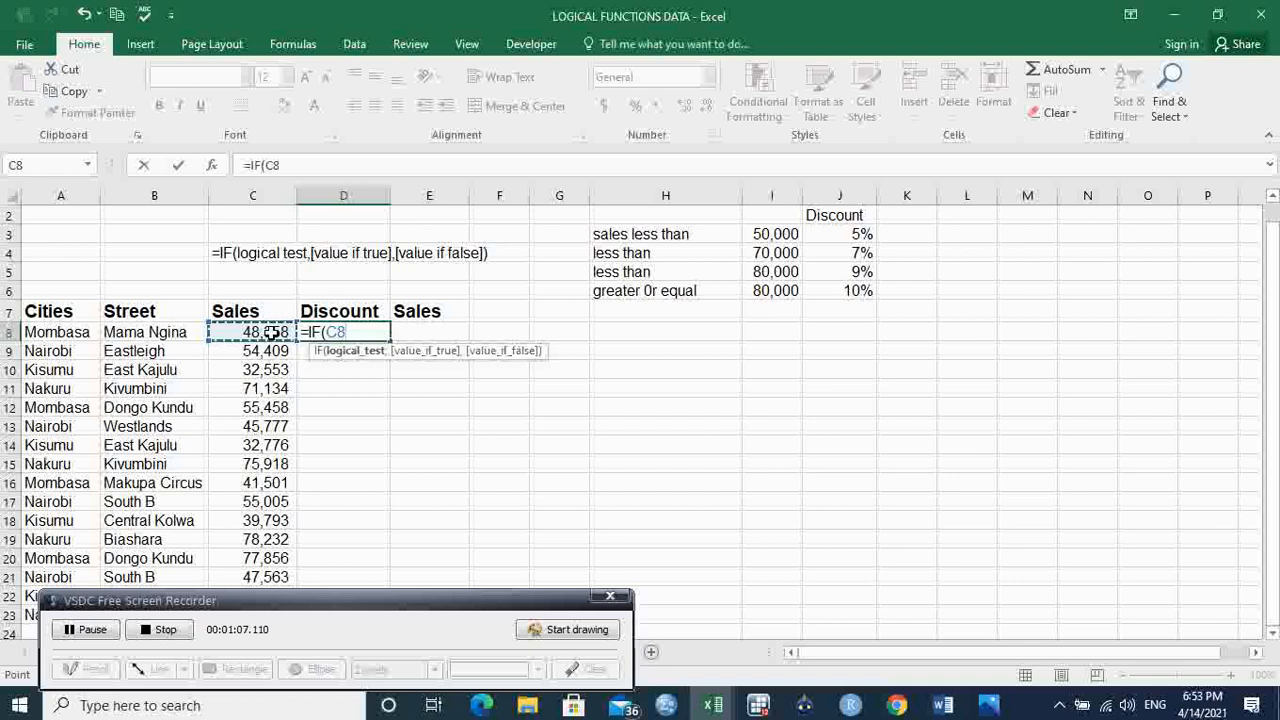
type("<")
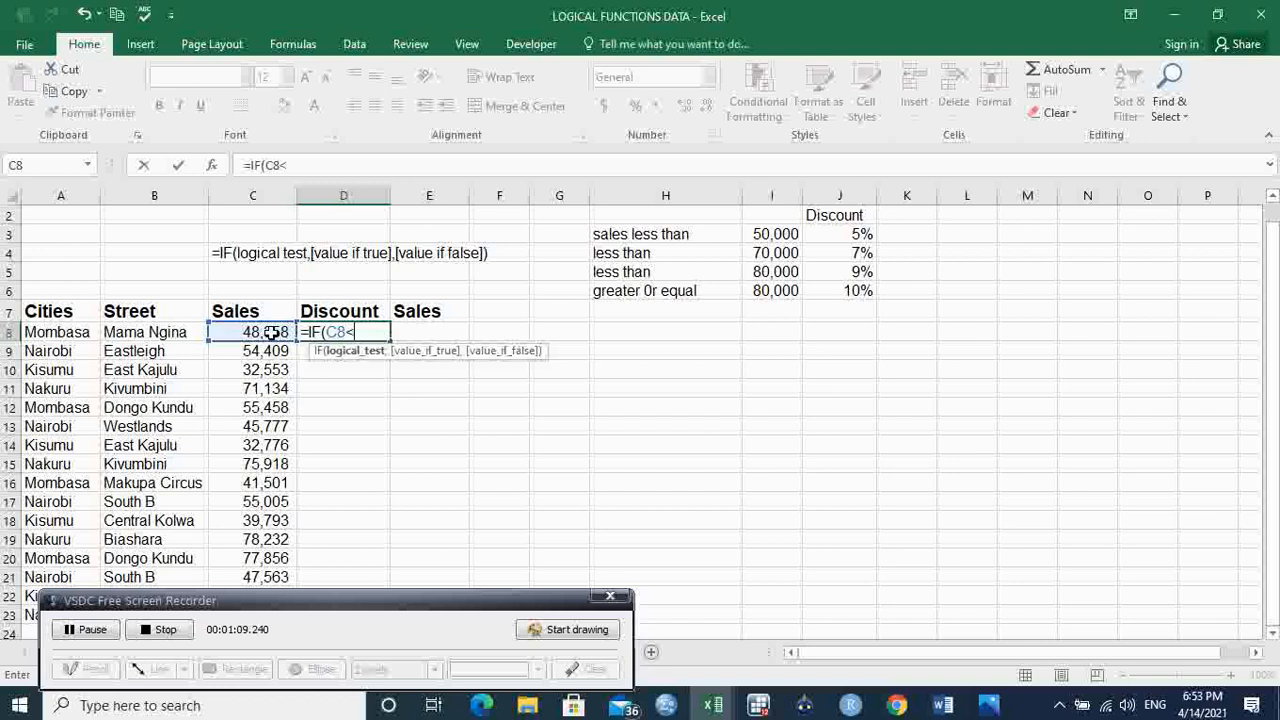
left_click(779, 234)
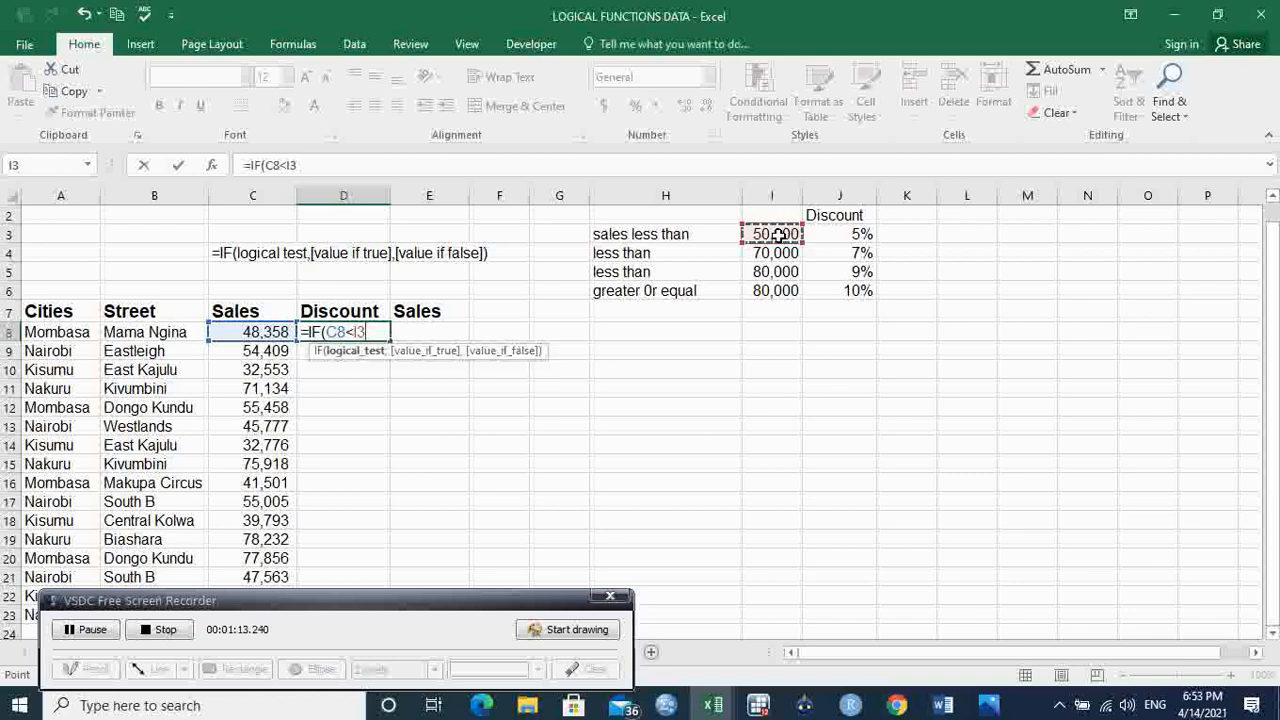
key("F4")
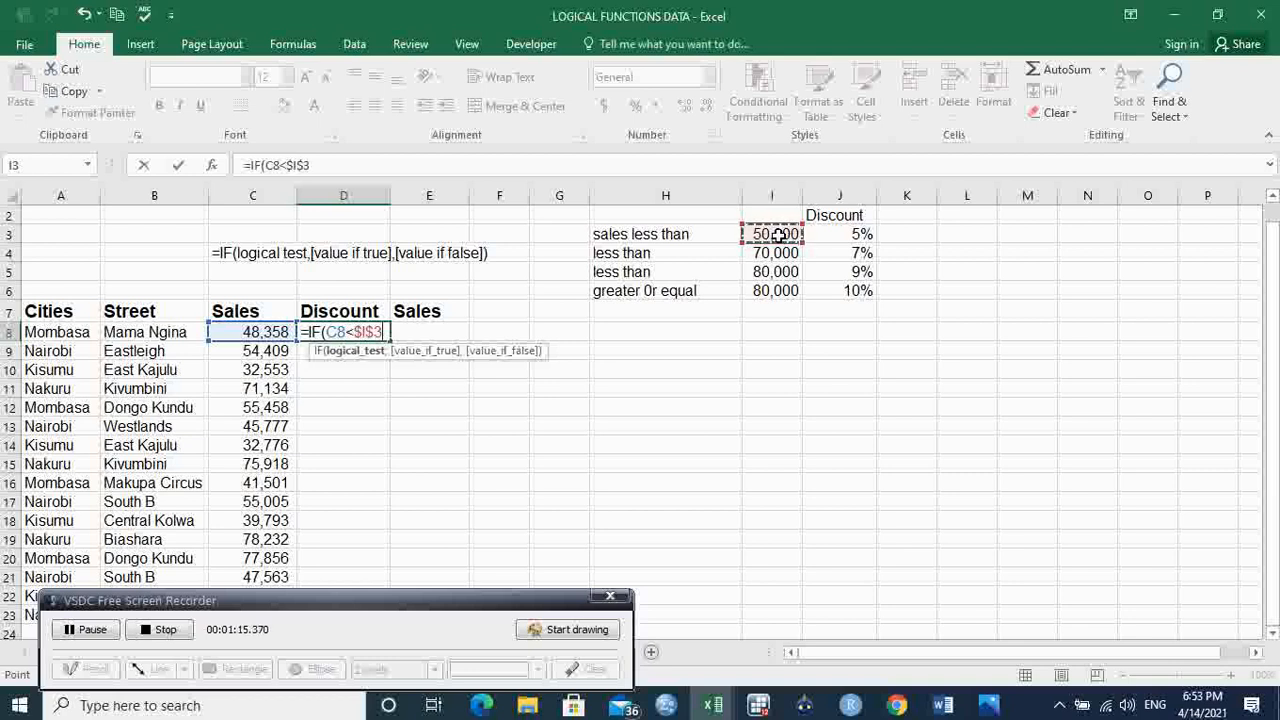
type(",")
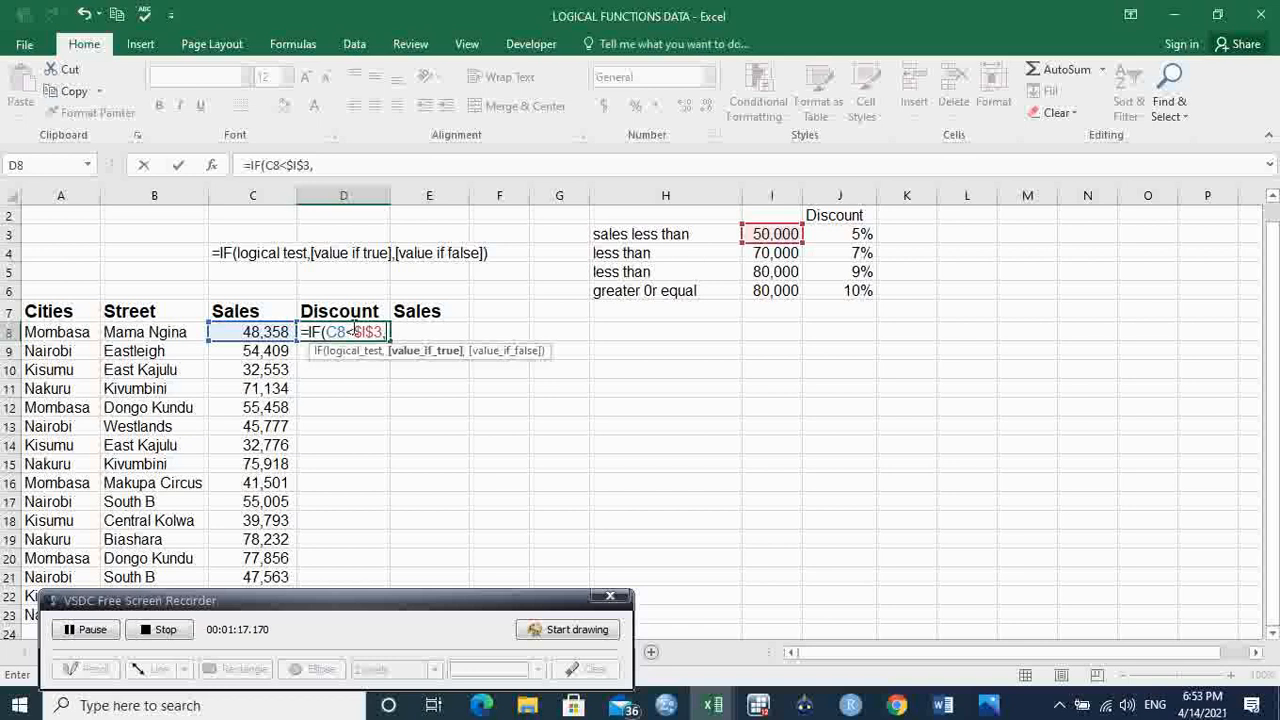
Step: Add C8*$J$3 as the formula's value if true, with the discount rate as an absolute reference
left_click(261, 333)
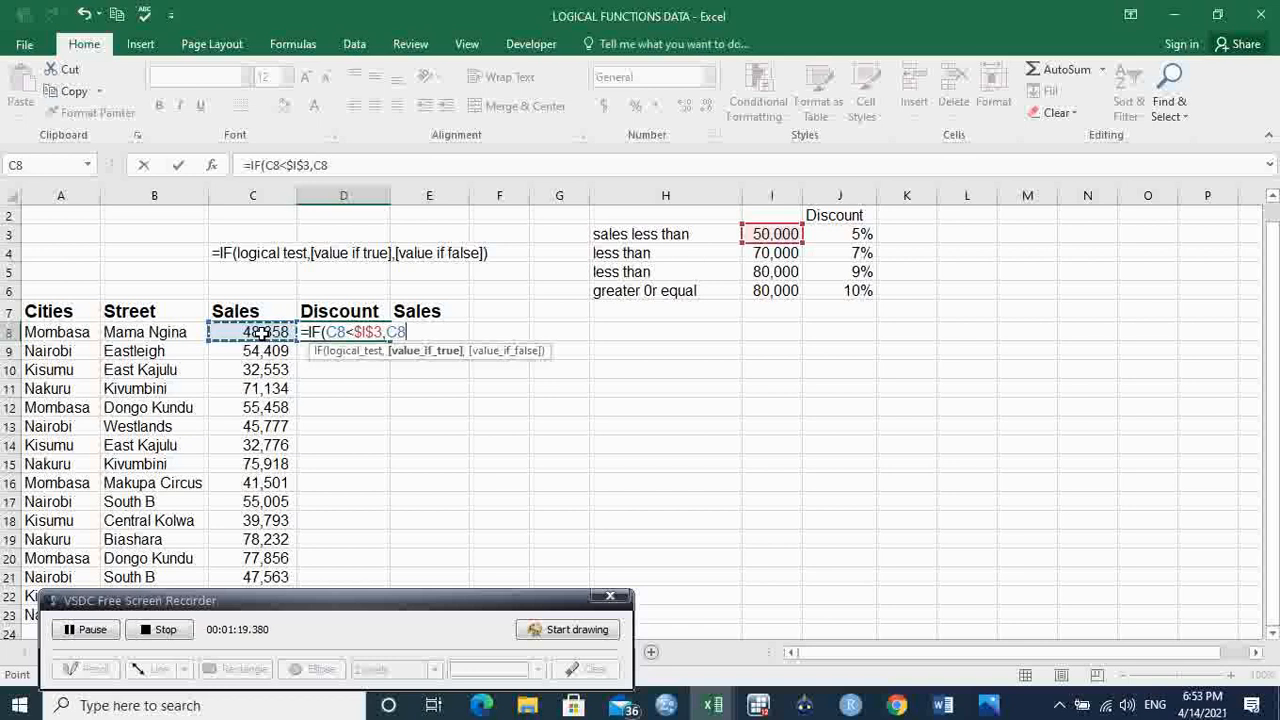
type("*")
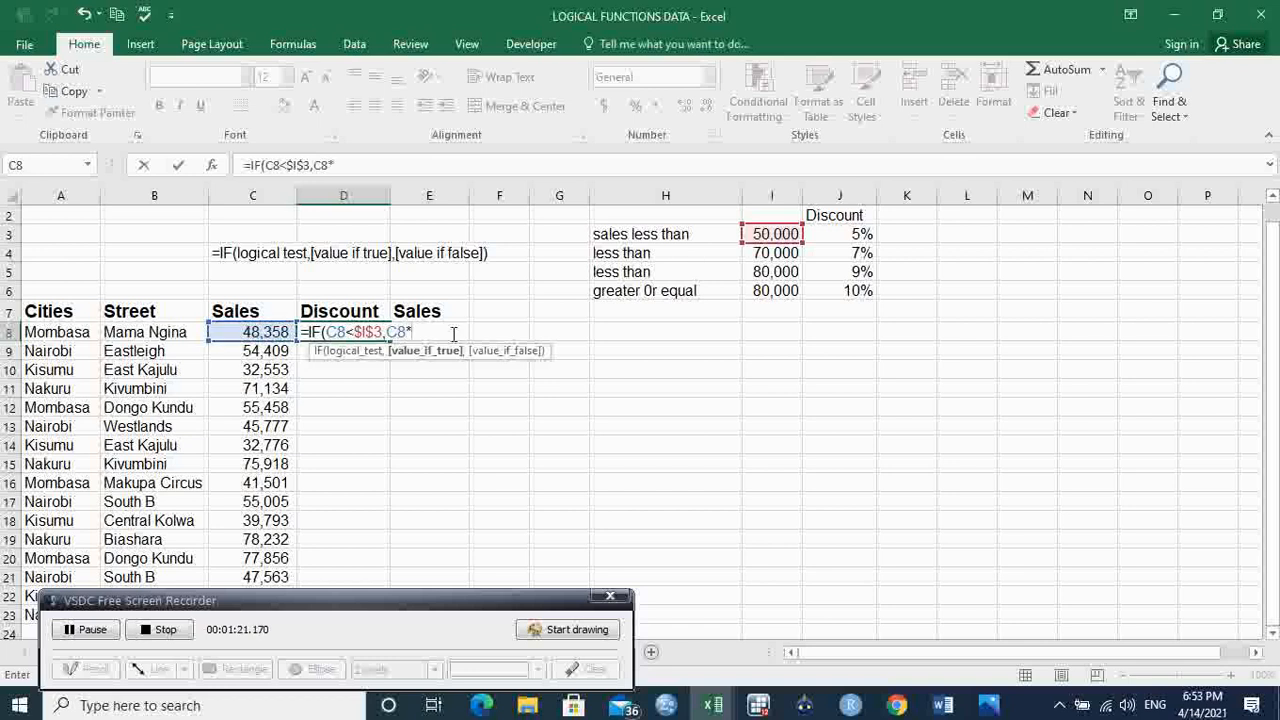
left_click(861, 234)
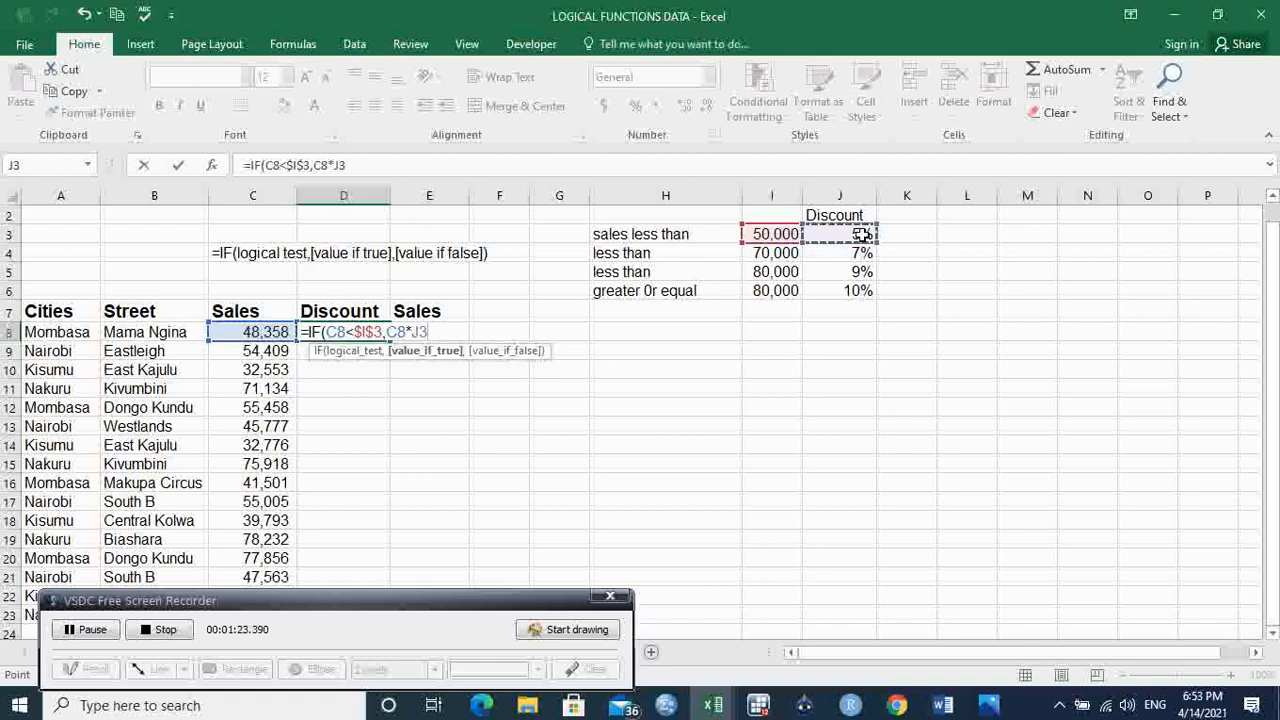
key("F4")
type(",")
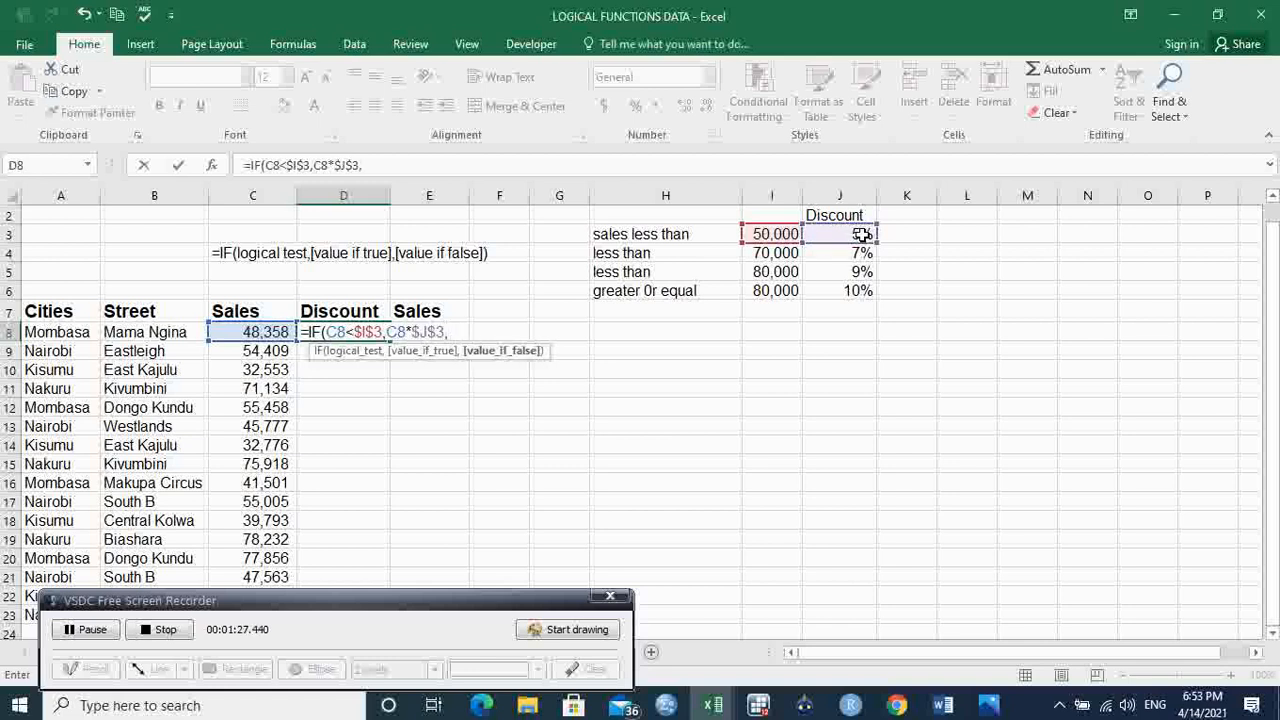
type("if")
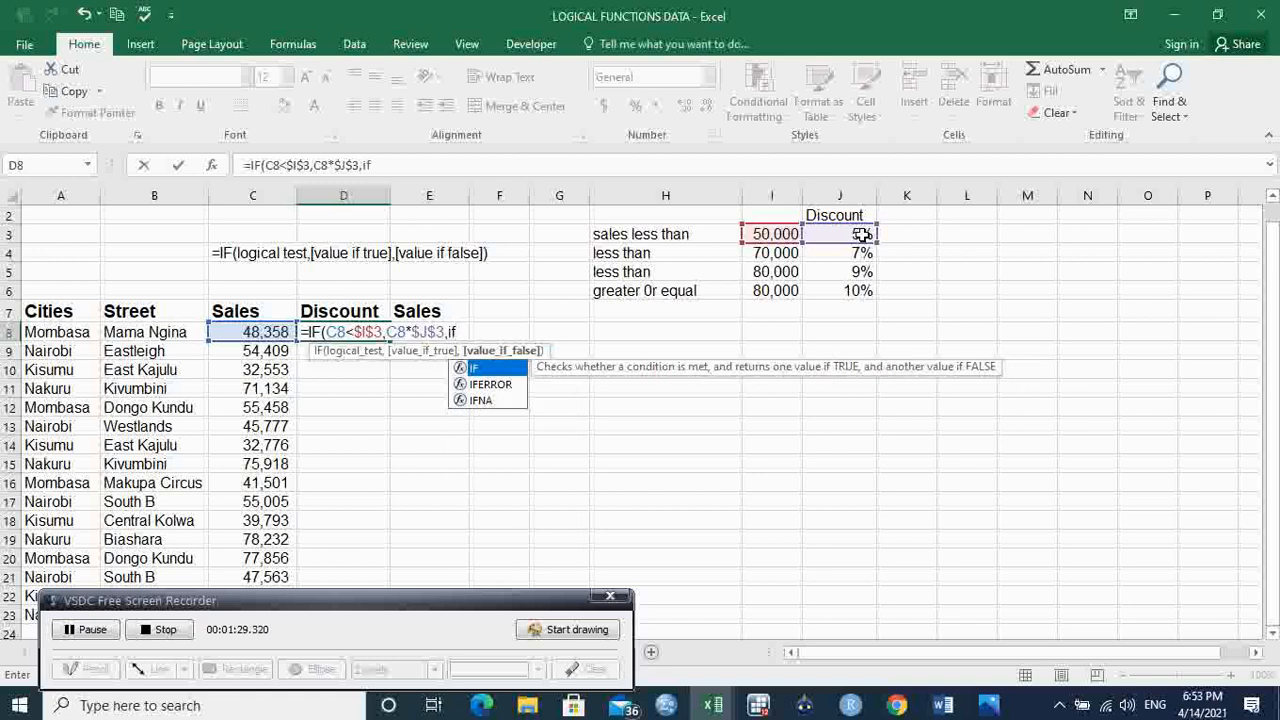
Step: Nest a second IF as the value if false, with the logical test C8<$I$4
key("Tab")
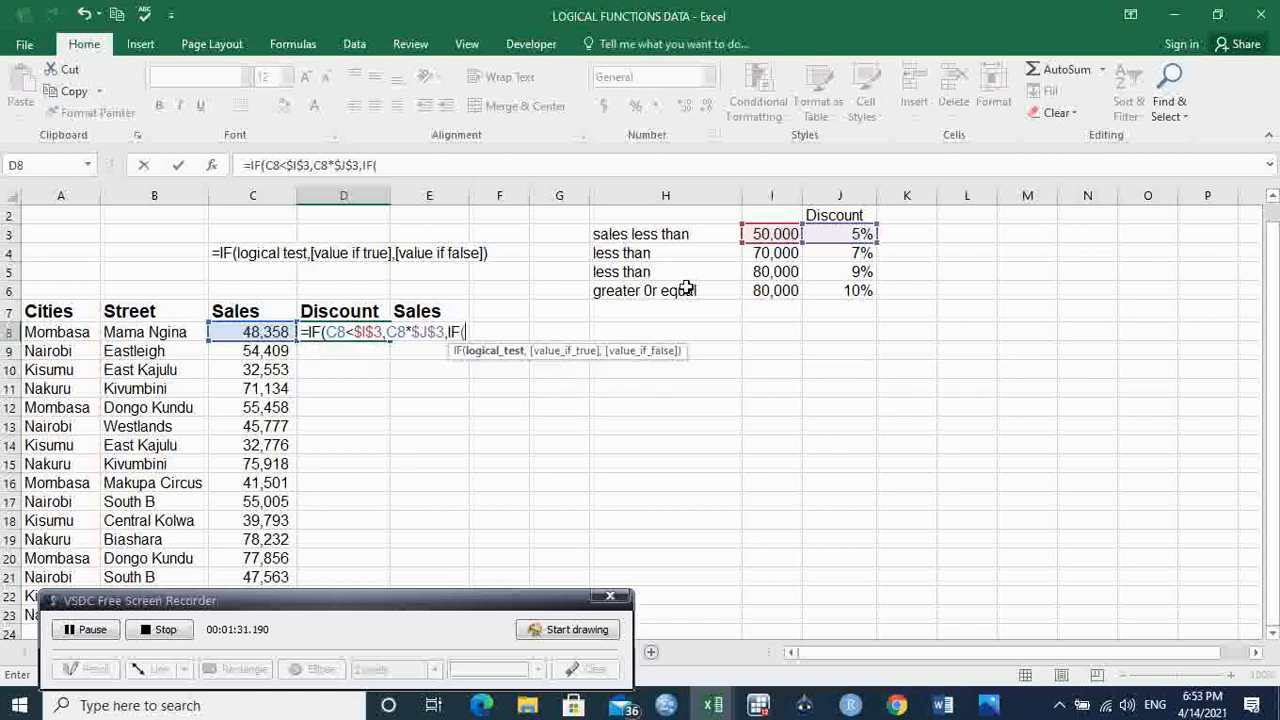
left_click(274, 333)
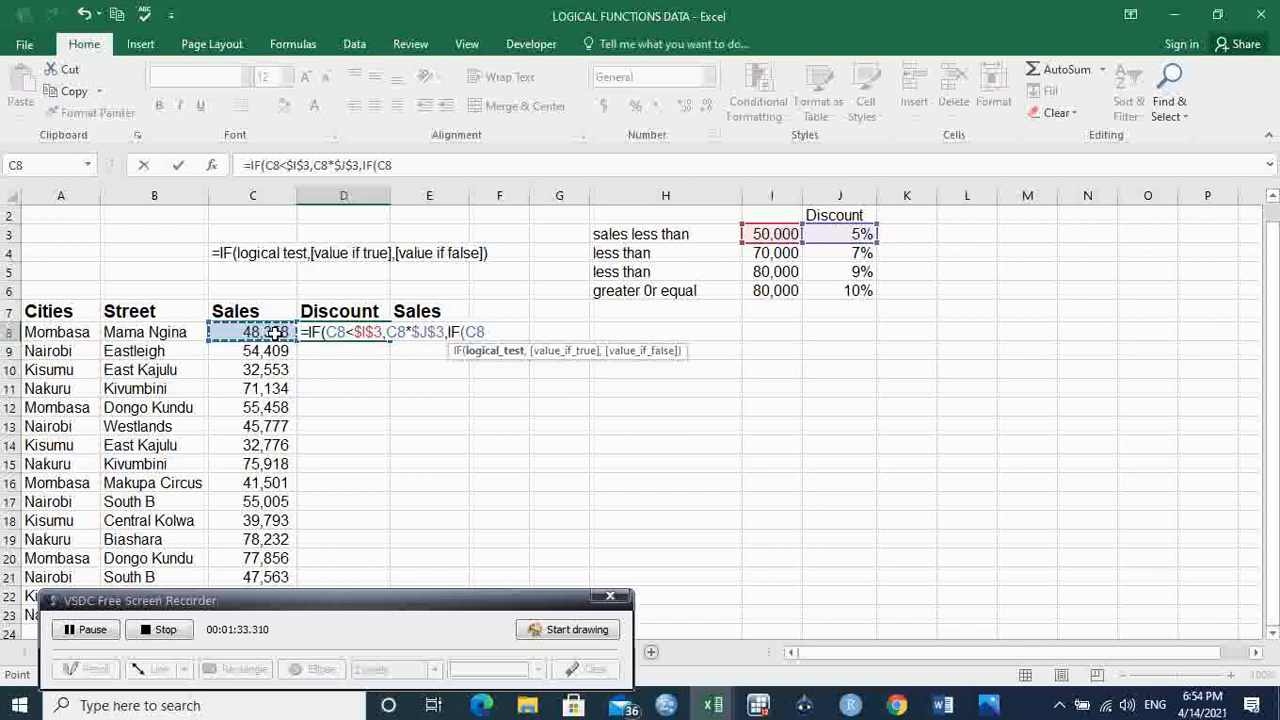
type("<")
left_click(775, 254)
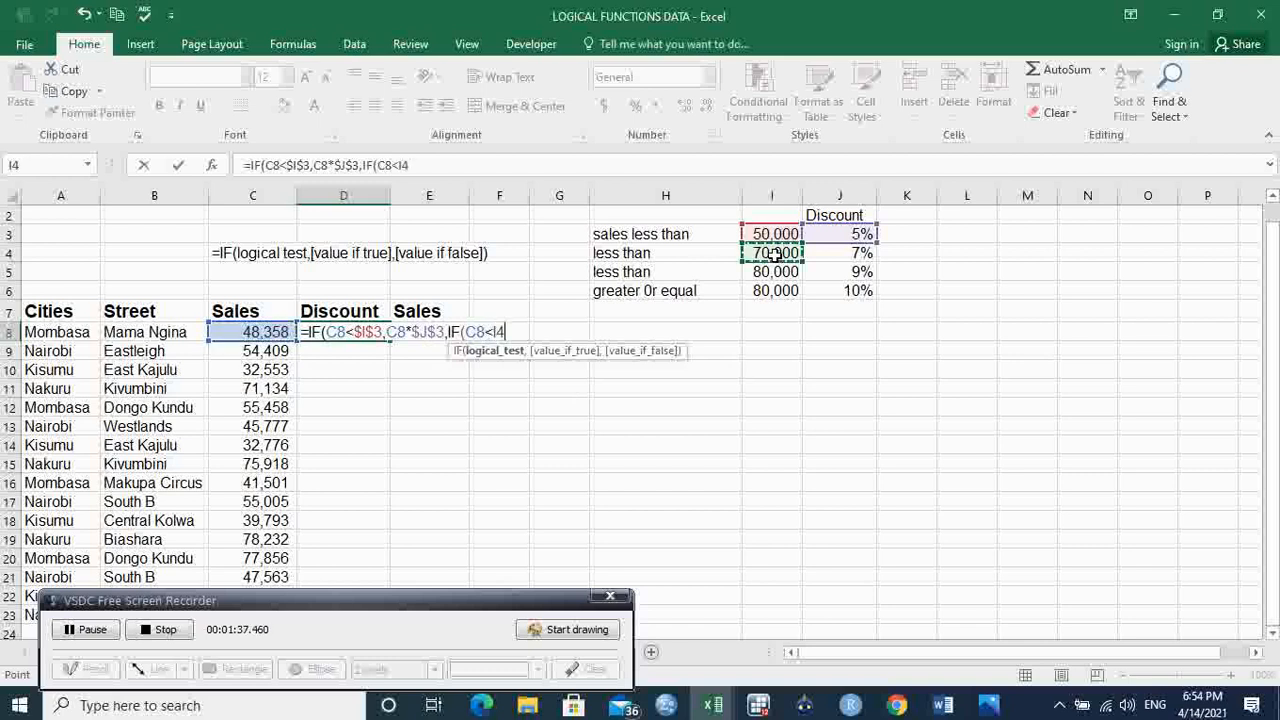
key("F4")
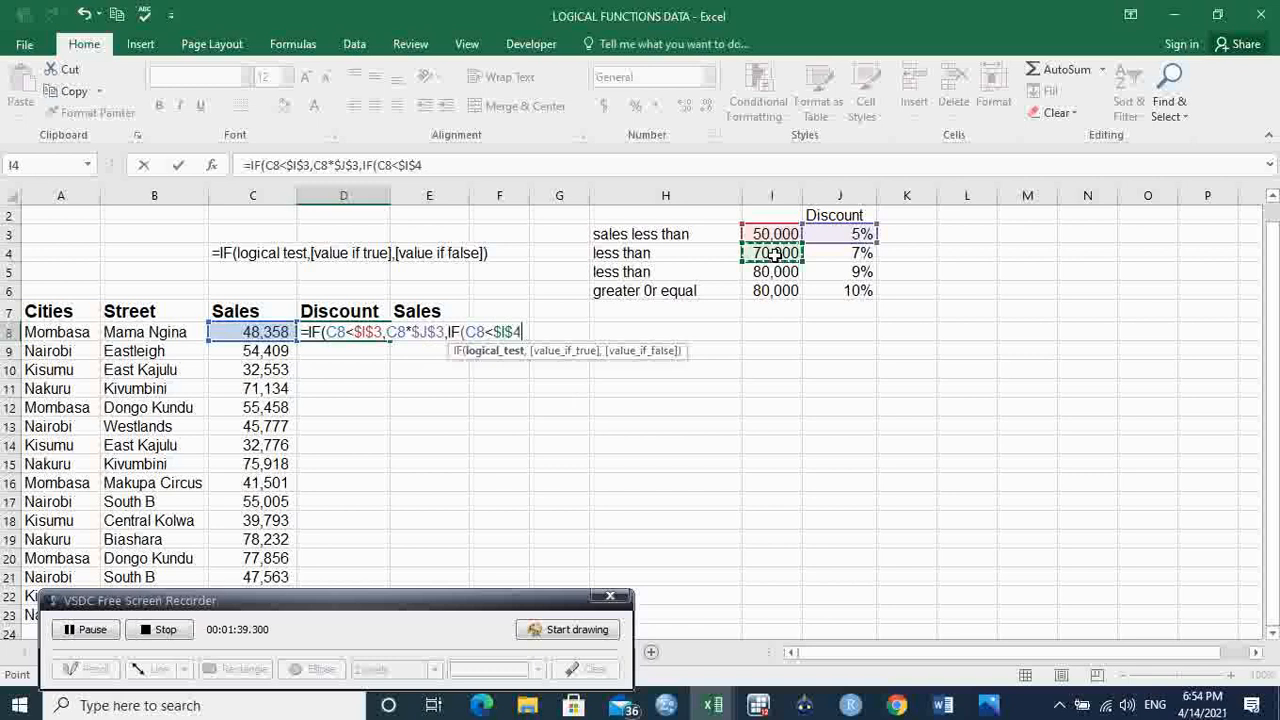
type(",")
Step: Add C8*$J$4 as the second IF's value if true, keeping the rate reference absolute
left_click(260, 334)
type("*")
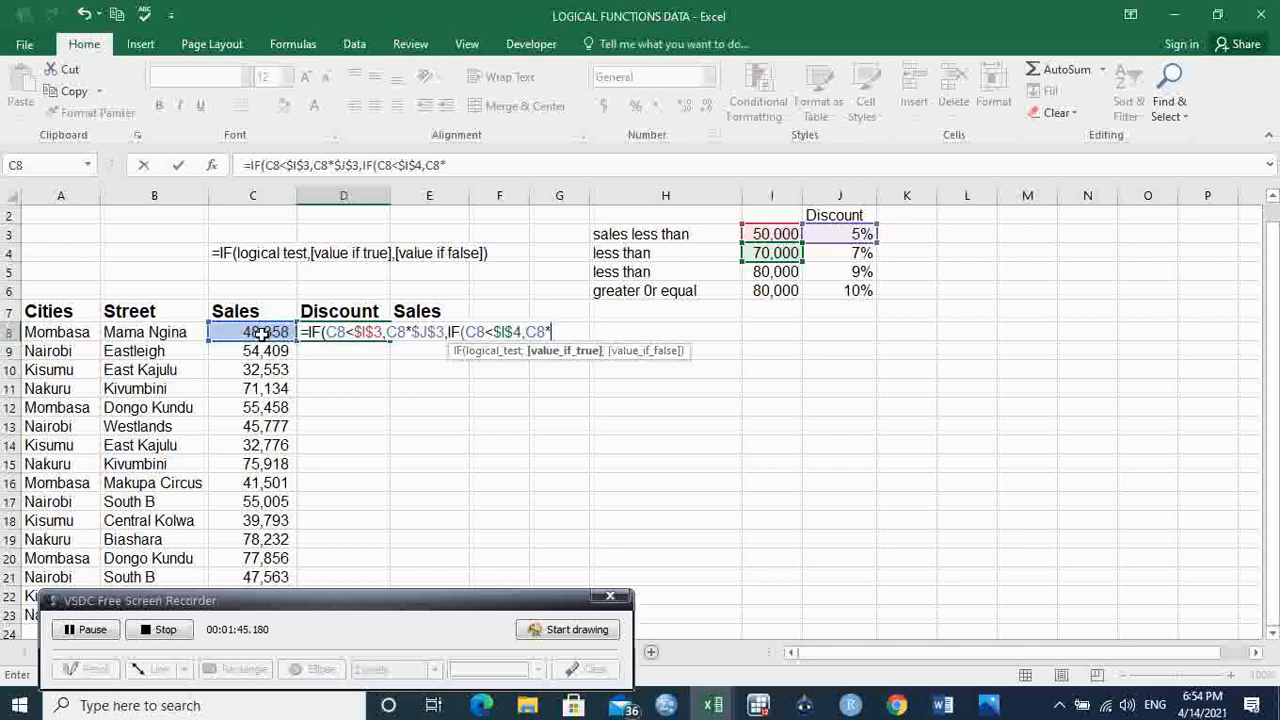
left_click(845, 254)
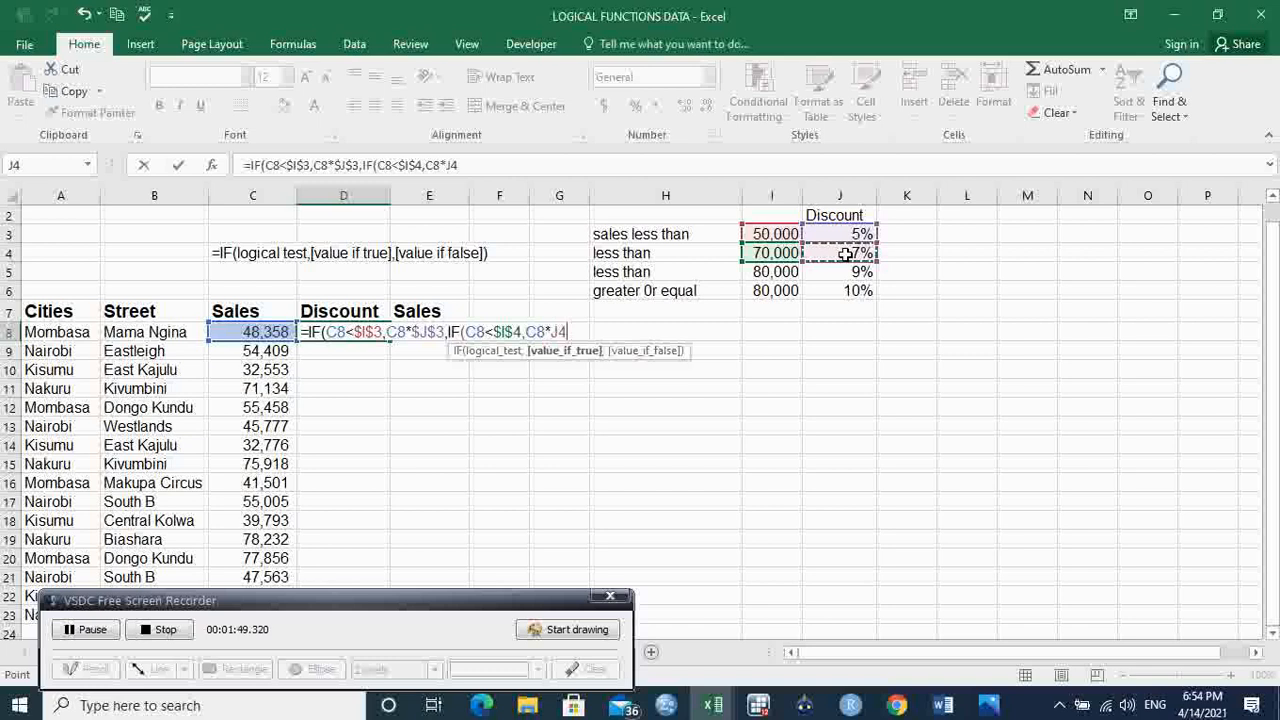
key("F4")
type(",")
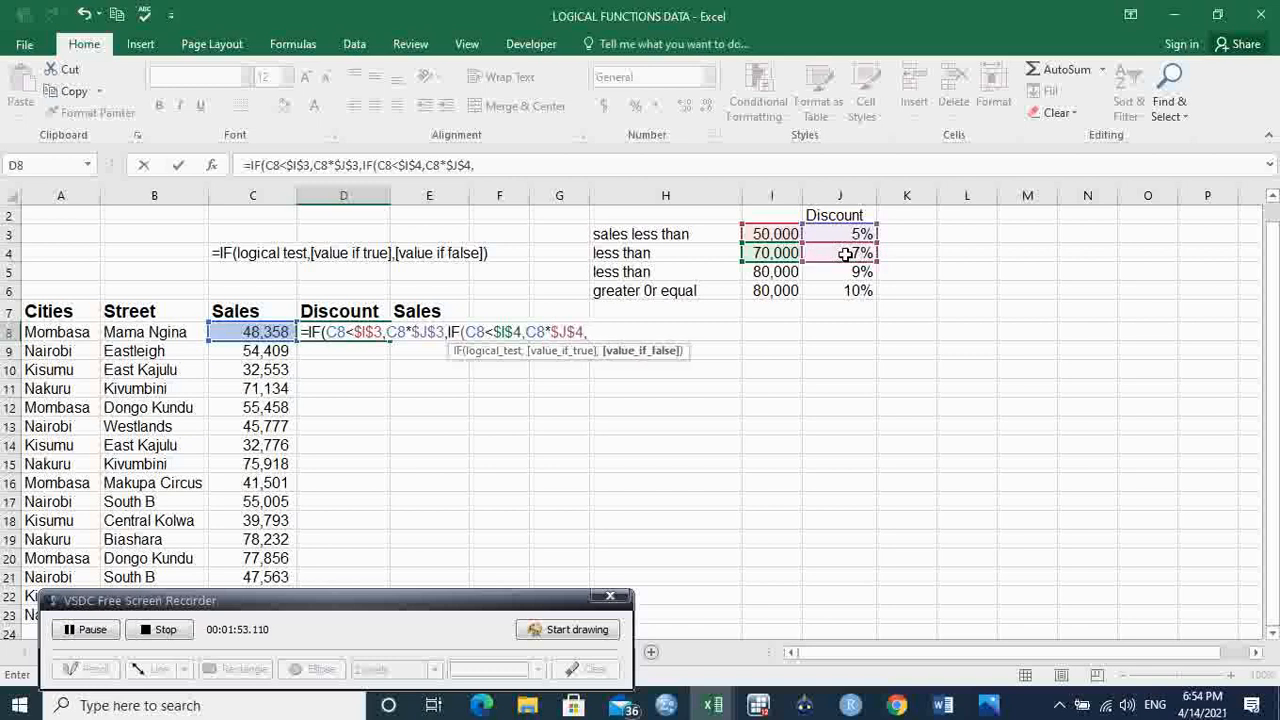
type("if")
Step: Nest a third IF as the value if false, with the logical test C8<$I$5
key("Tab")
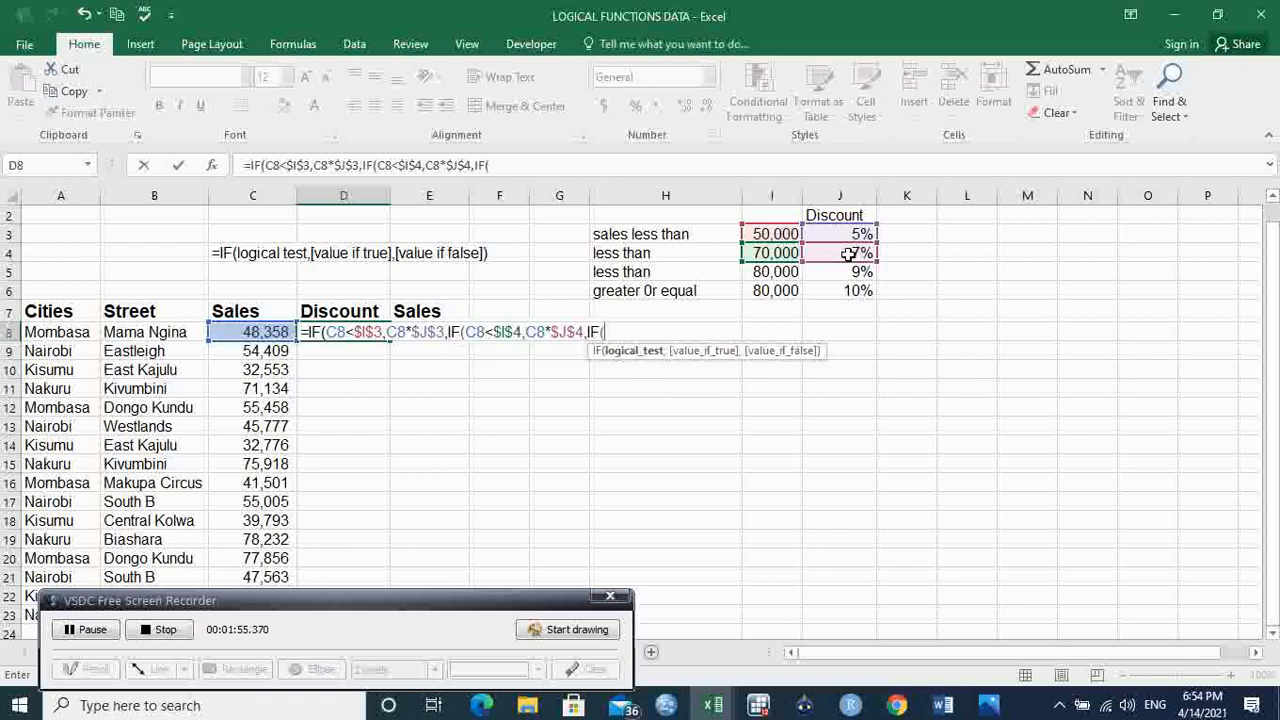
left_click(270, 332)
type("<")
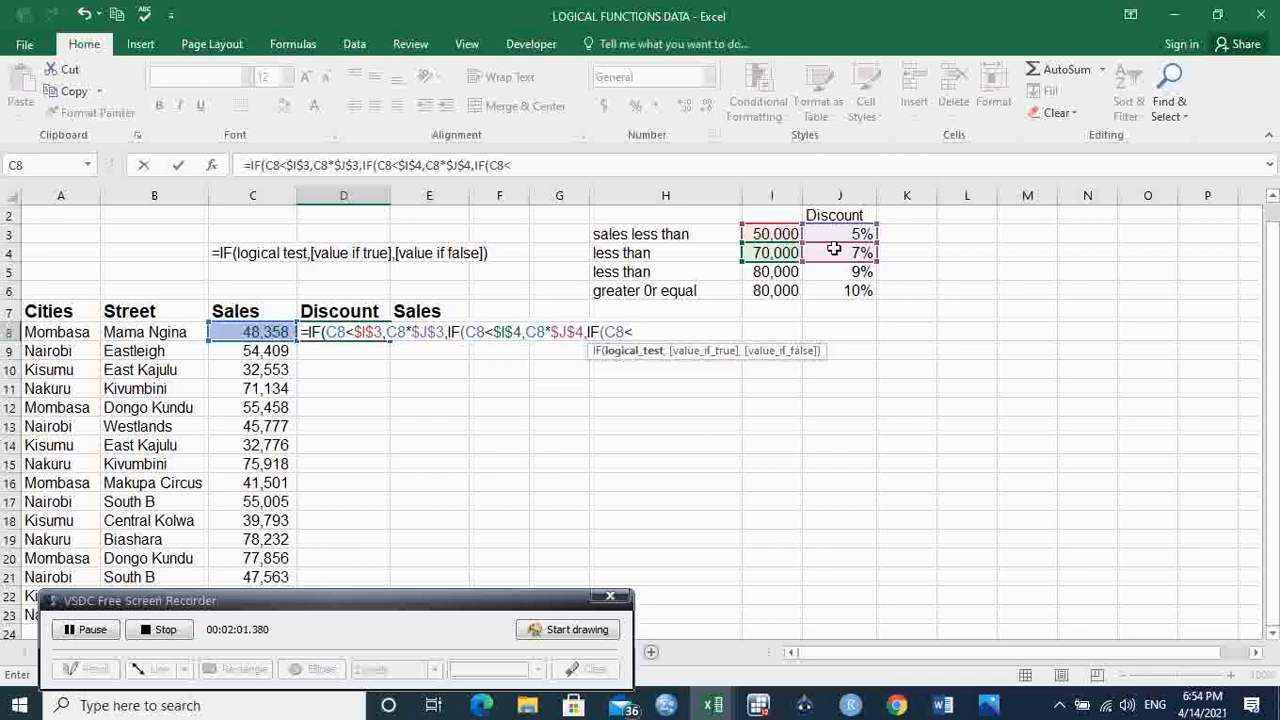
left_click(786, 272)
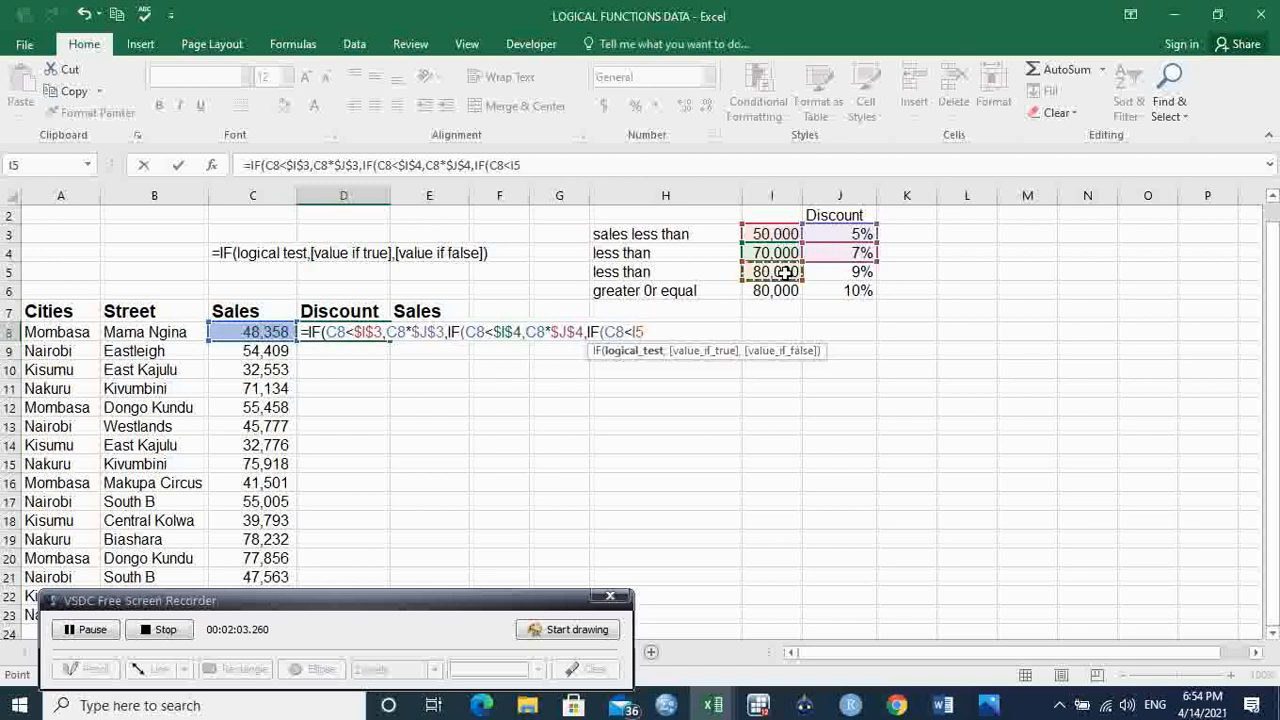
key("F4")
type(",")
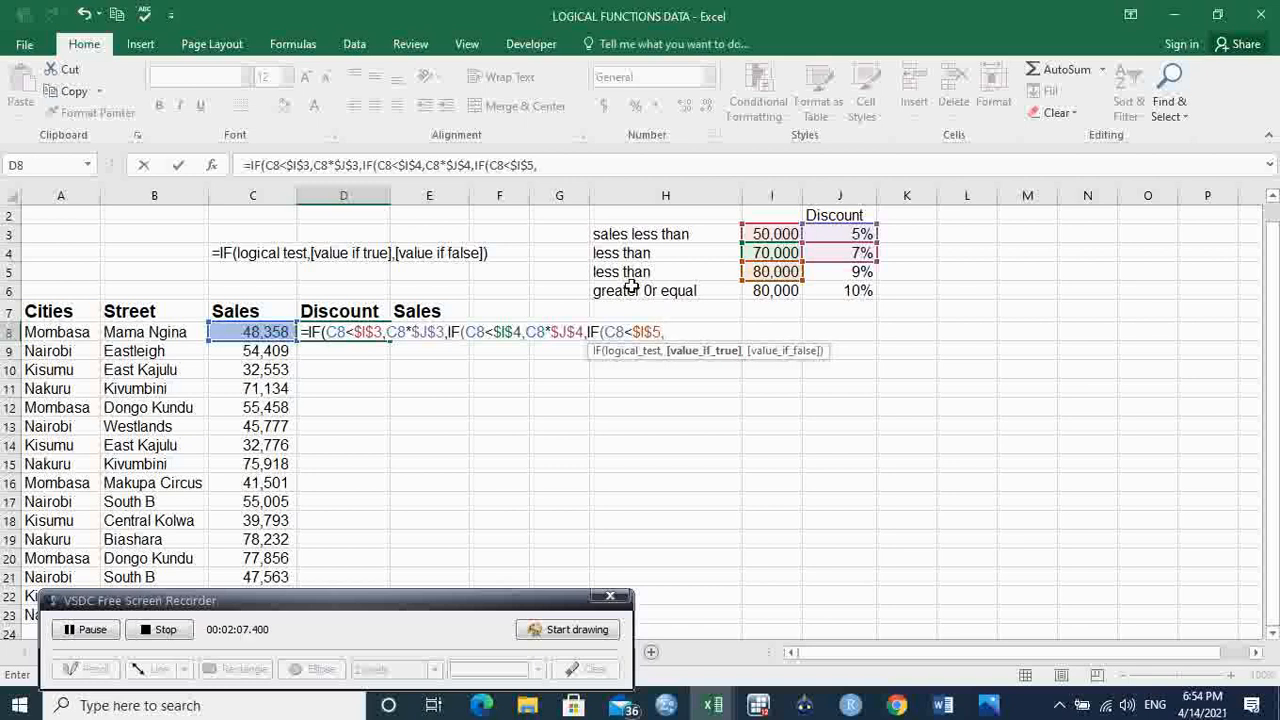
Step: Add C8*$J$5 as the third IF's value if true, with the discount rate as an absolute reference
left_click(278, 332)
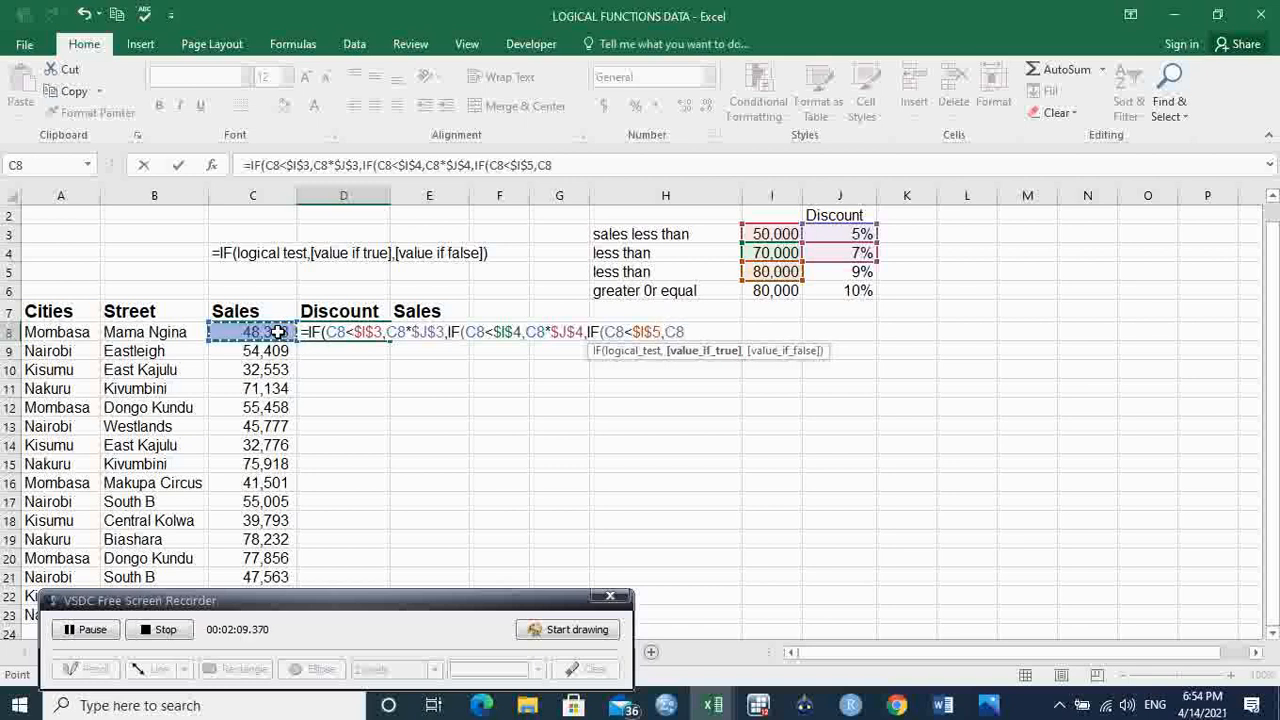
type("*")
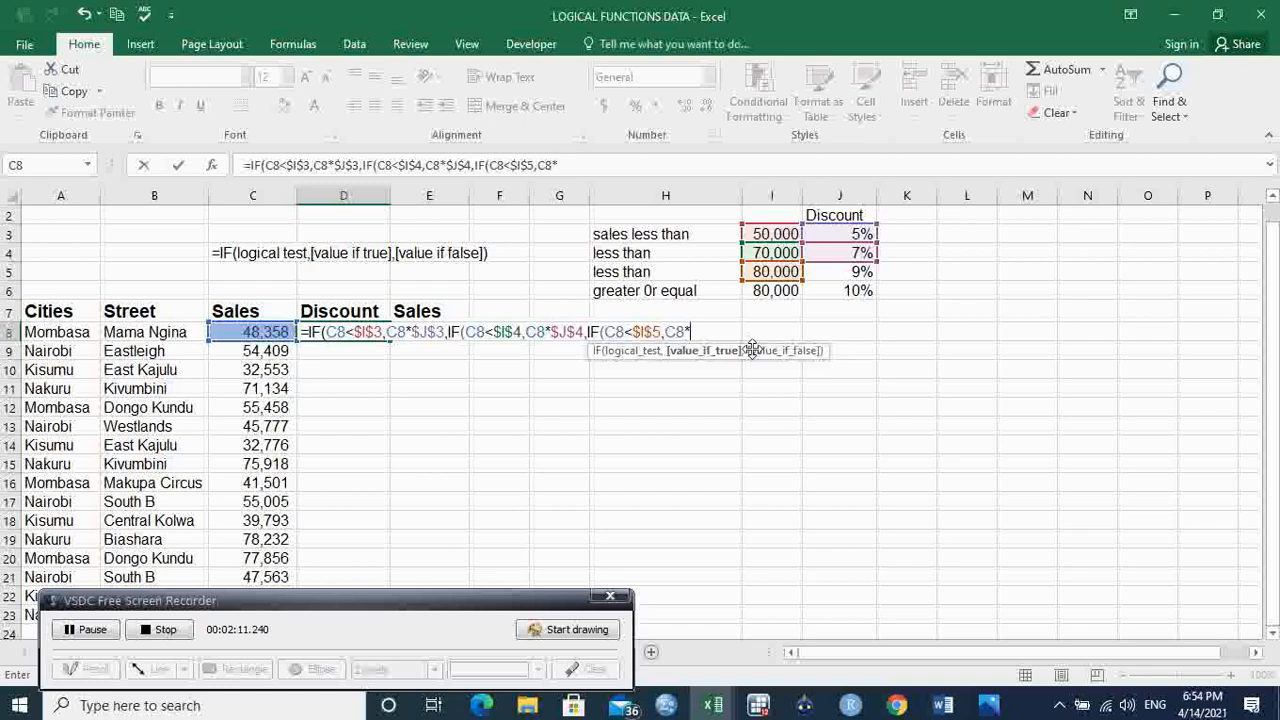
left_click(862, 272)
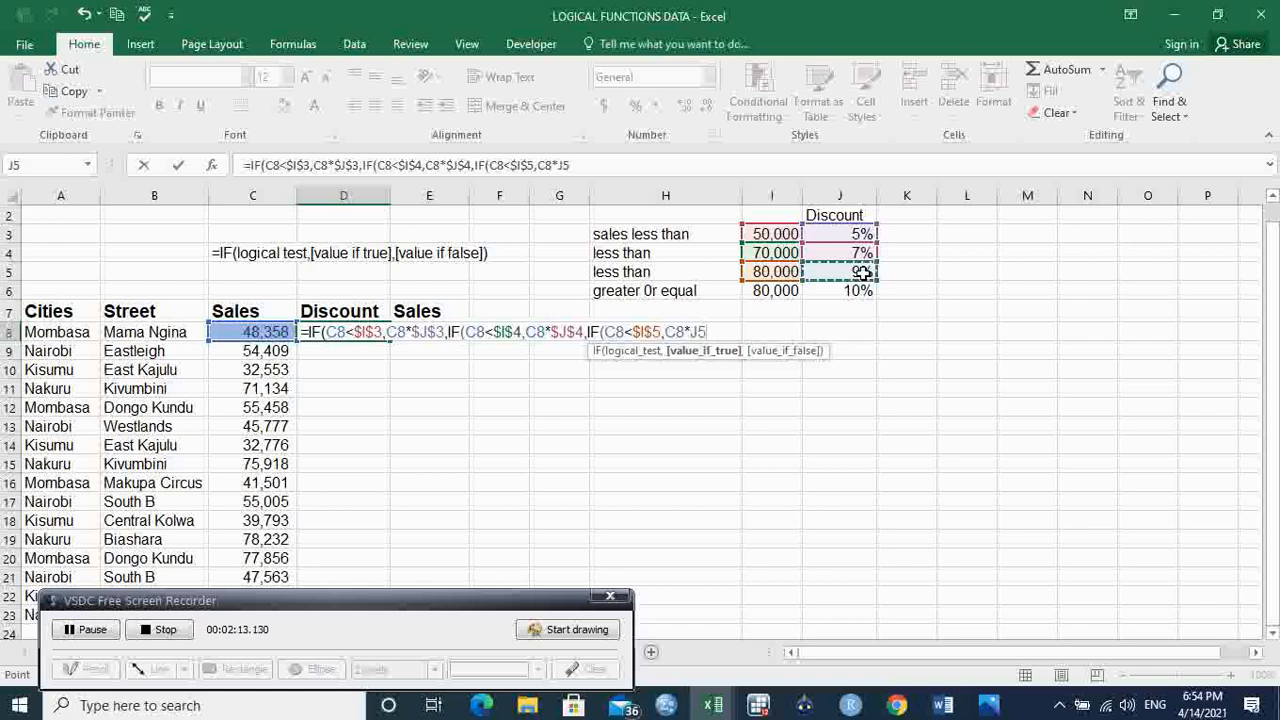
key("F4")
type(",")
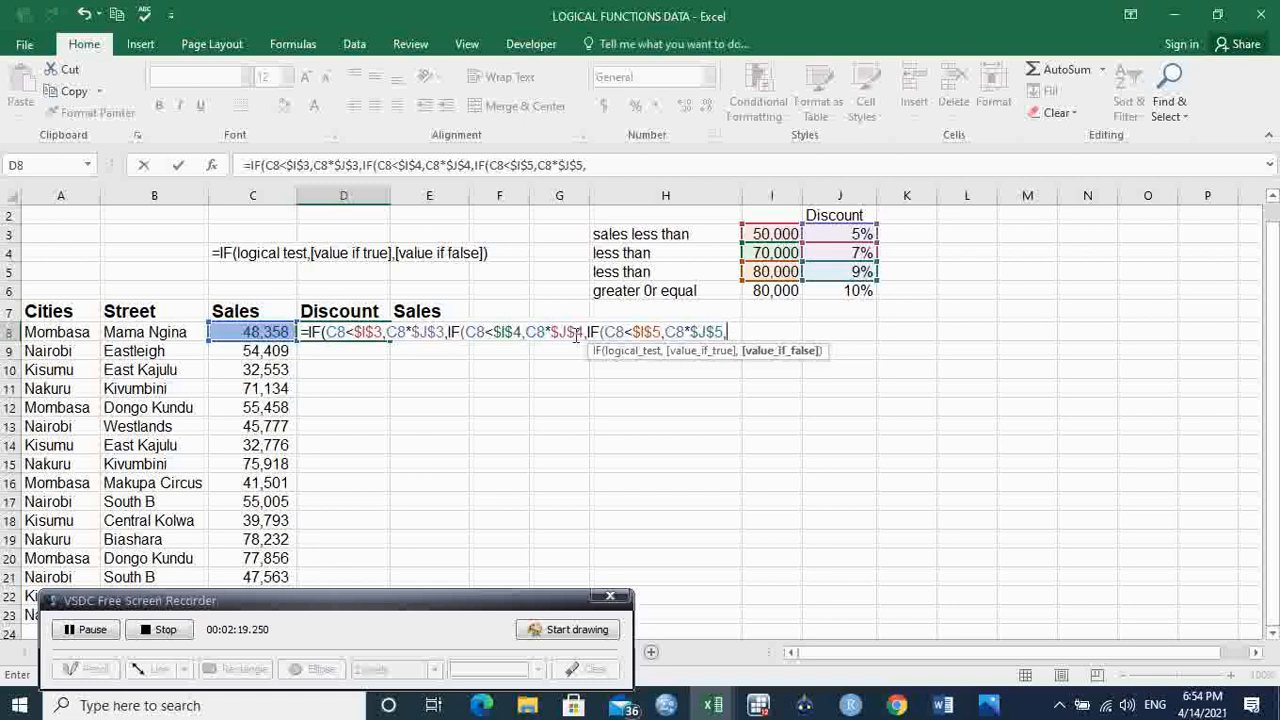
type("if")
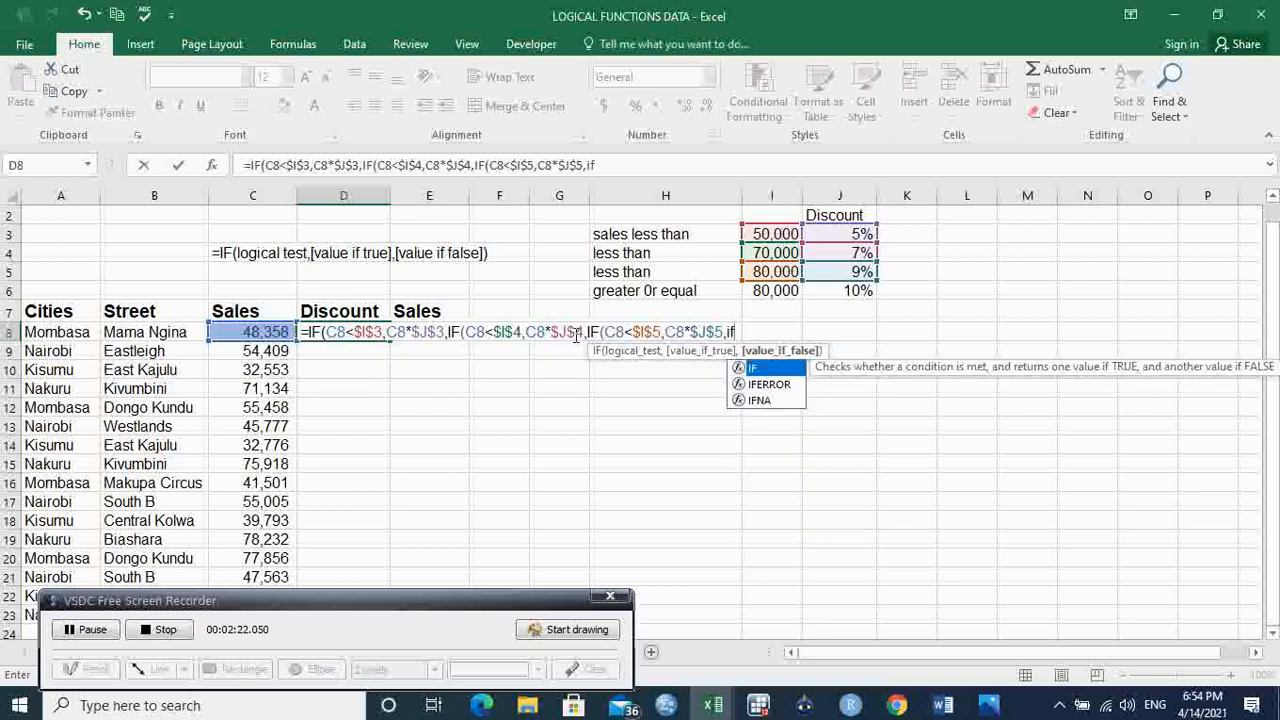
Step: Nest a fourth IF as the value if false, with the logical test C8>=$I$6
key("Tab")
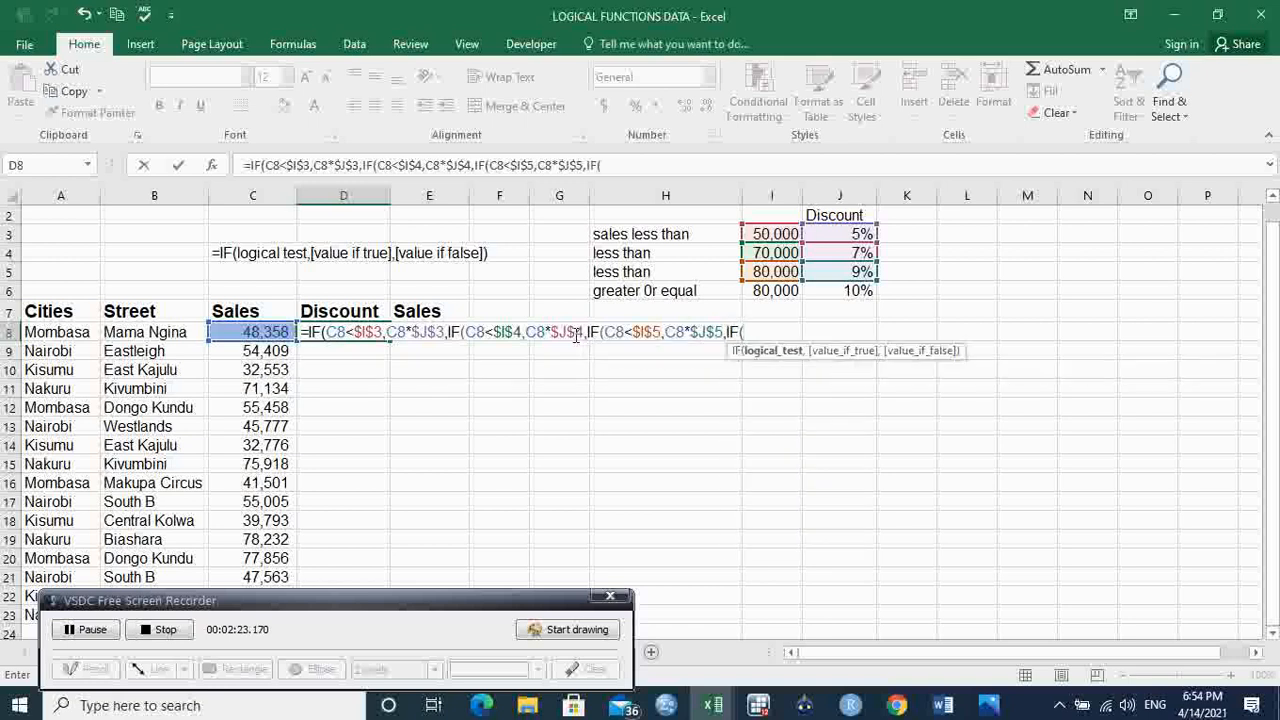
left_click(268, 332)
type(">=")
left_click(775, 291)
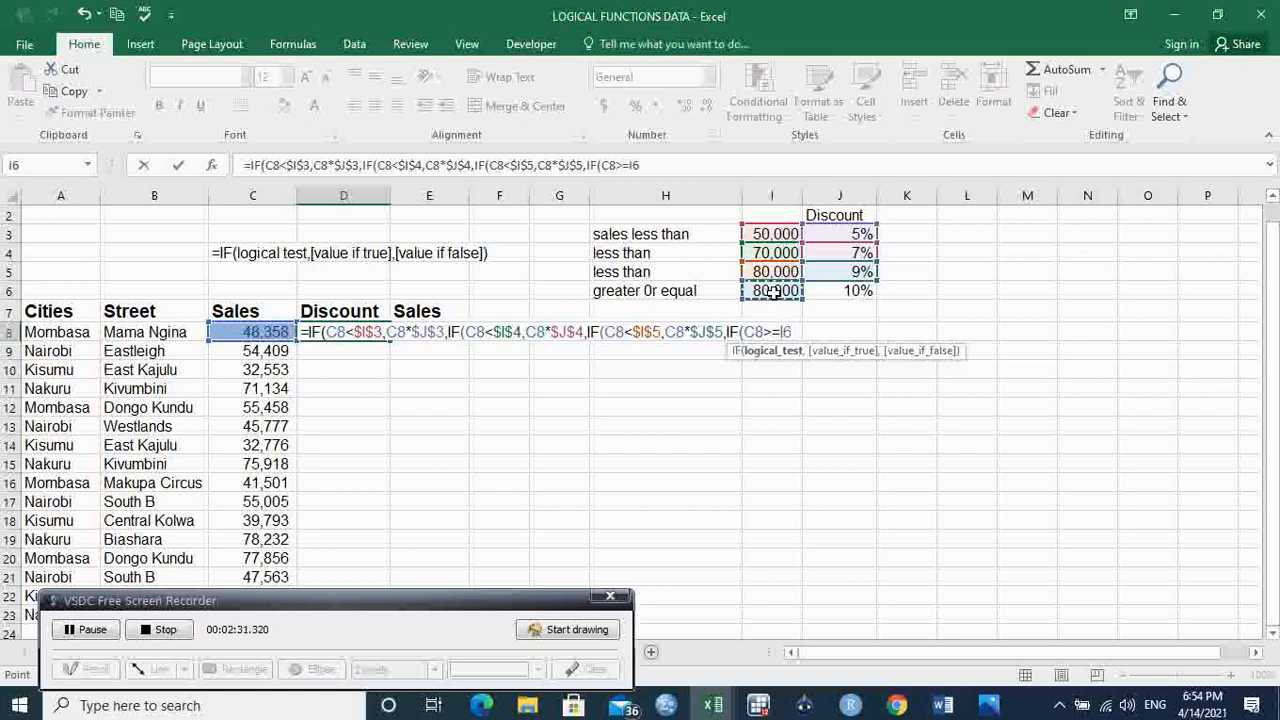
key("F4")
type(".")
key("BackSpace")
key("BackSpace")
key("BackSpace")
key("BackSpace")
key("BackSpace")
type("I")
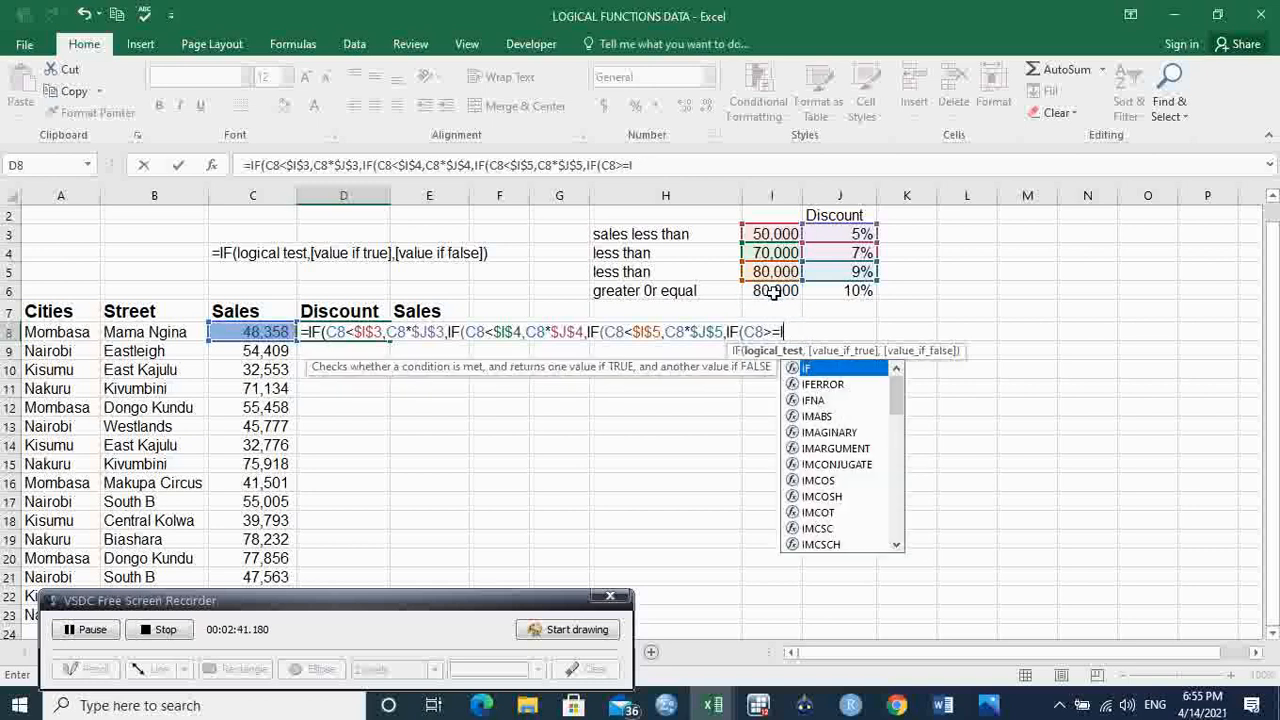
key("BackSpace")
left_click(775, 291)
key("F4")
type(",")
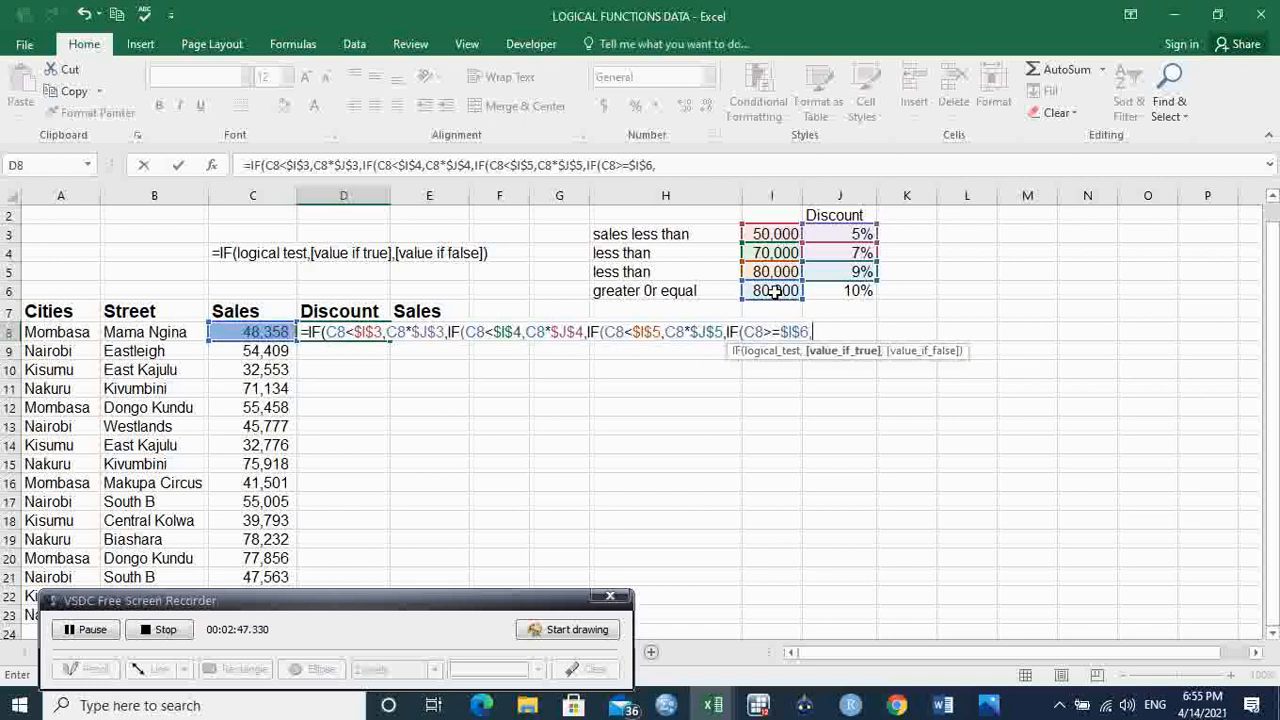
Step: Complete the formula with C8*$J$6 as the fourth IF's value if true and 0 if false, closing all four IFs and entering it
left_click(259, 334)
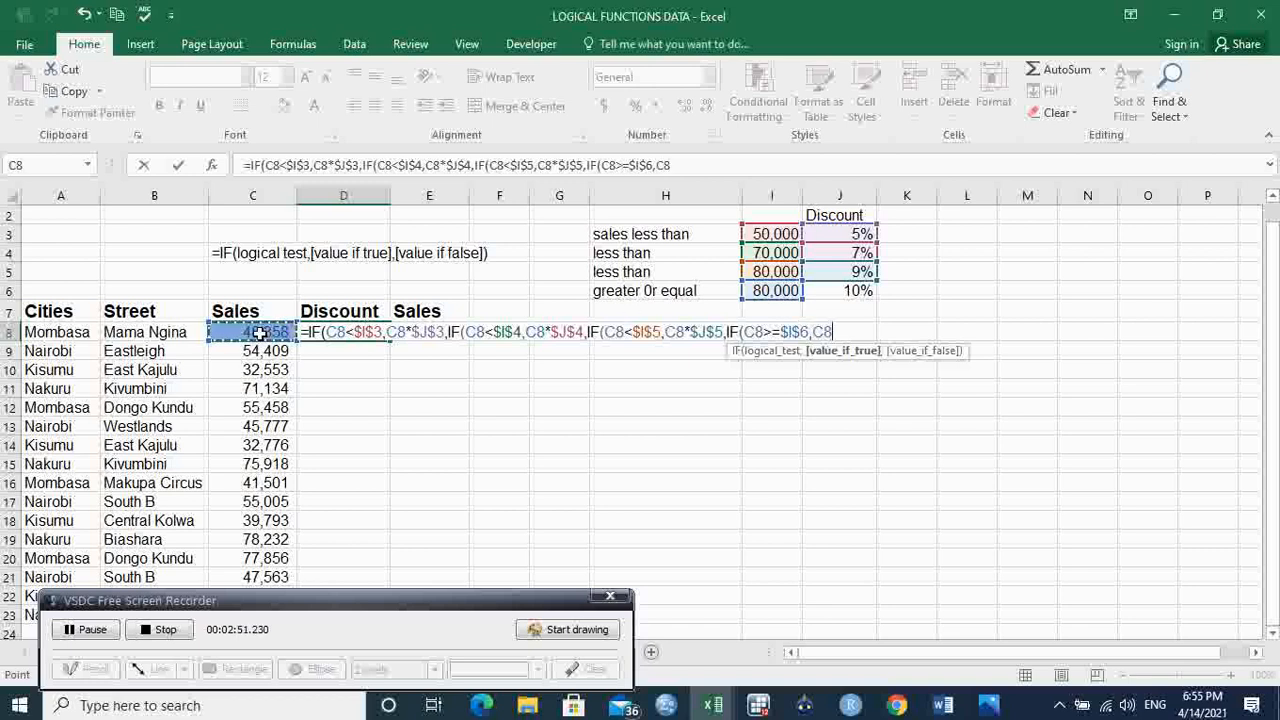
type("*")
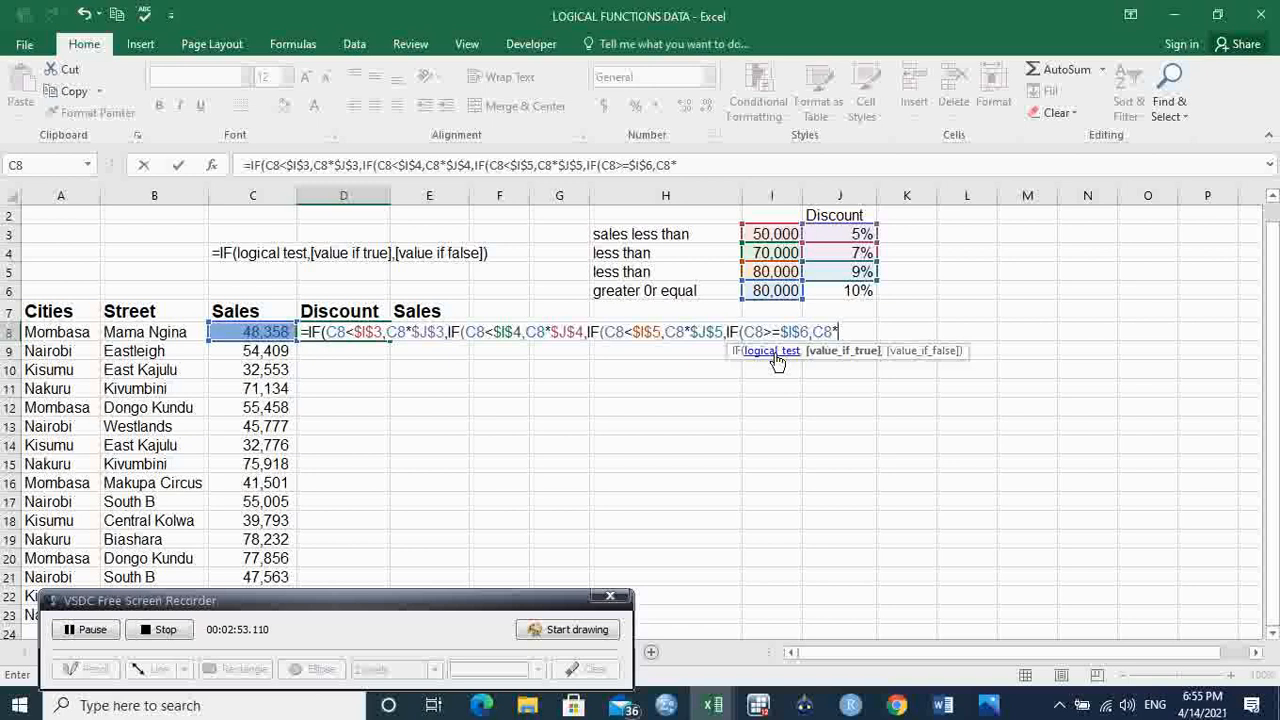
left_click(855, 290)
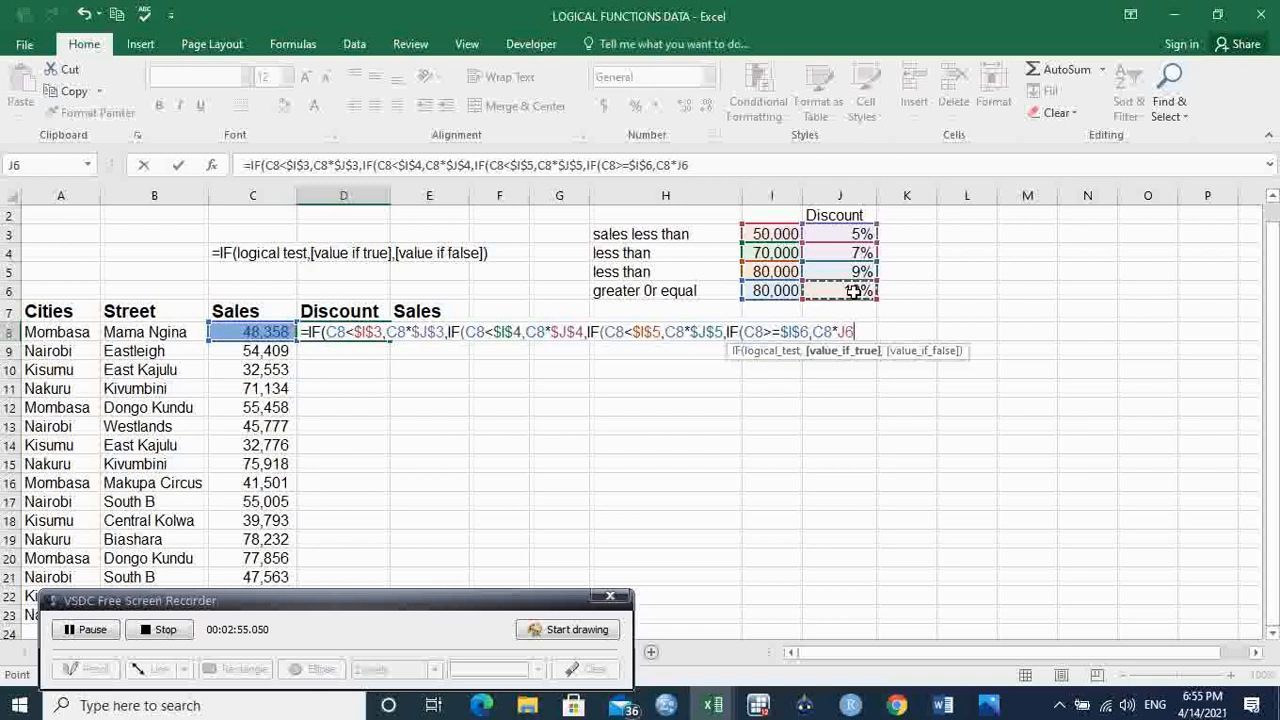
key("F4")
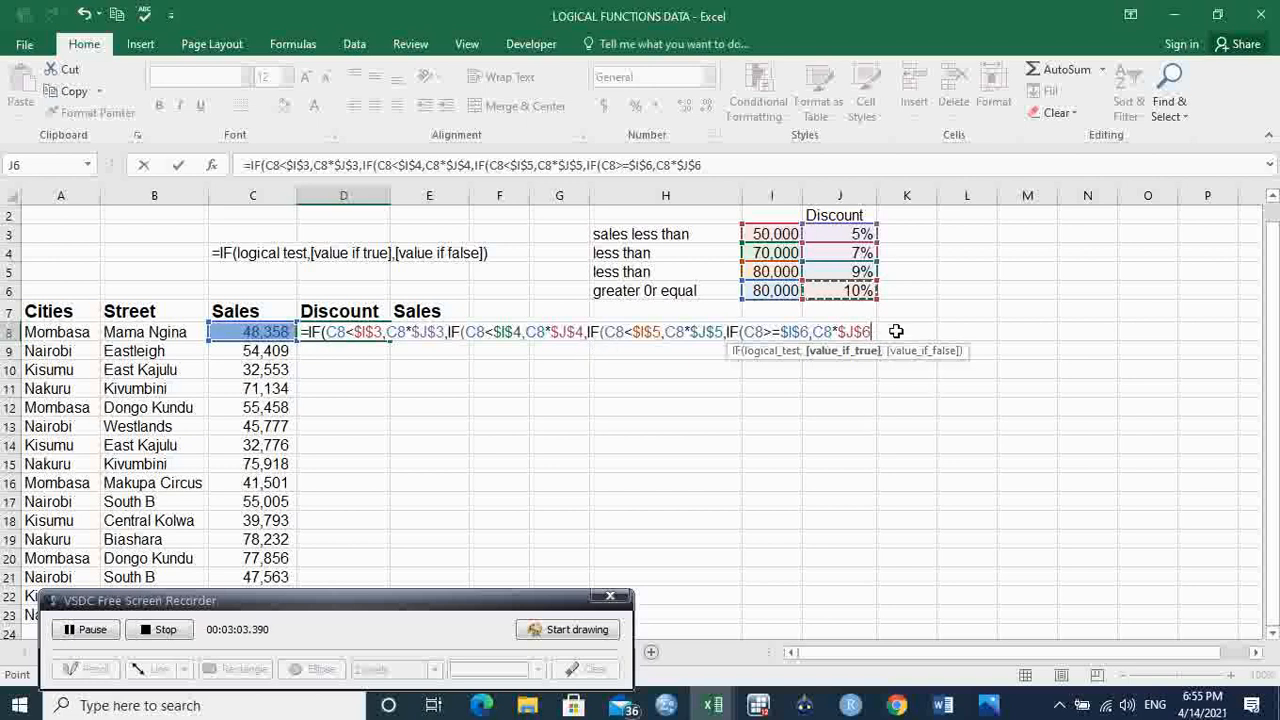
type(",0")
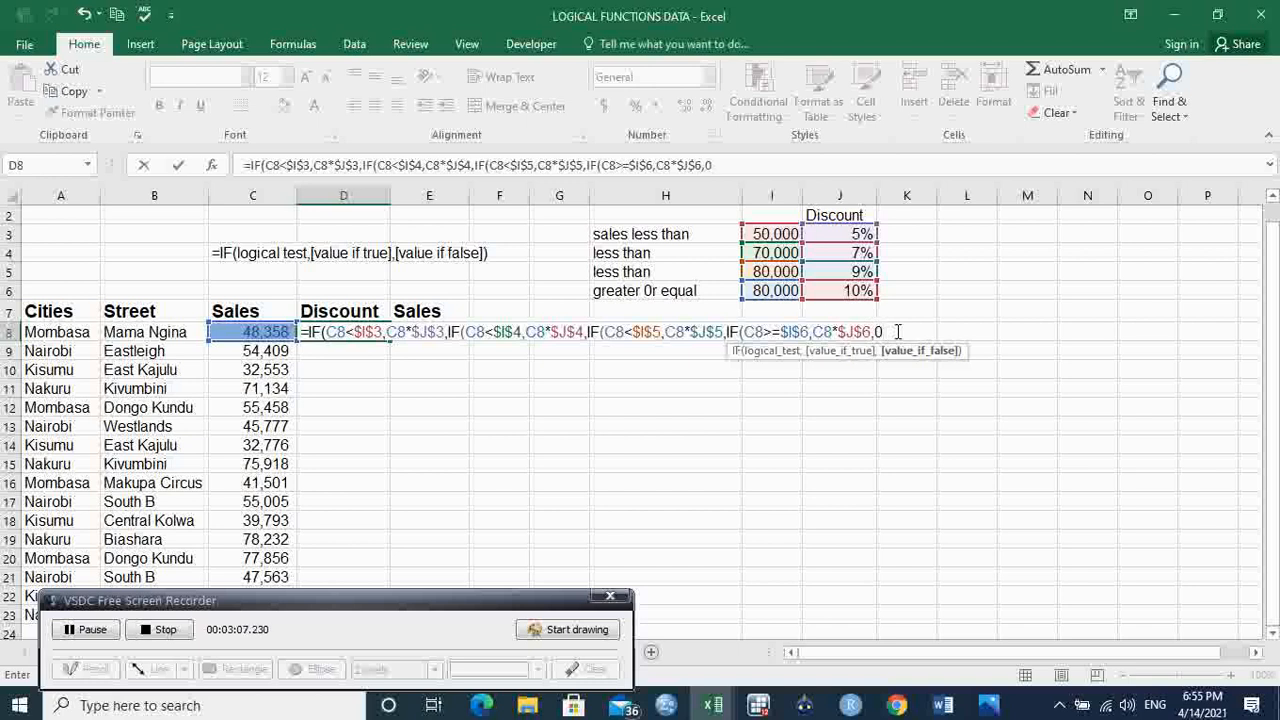
type("))))")
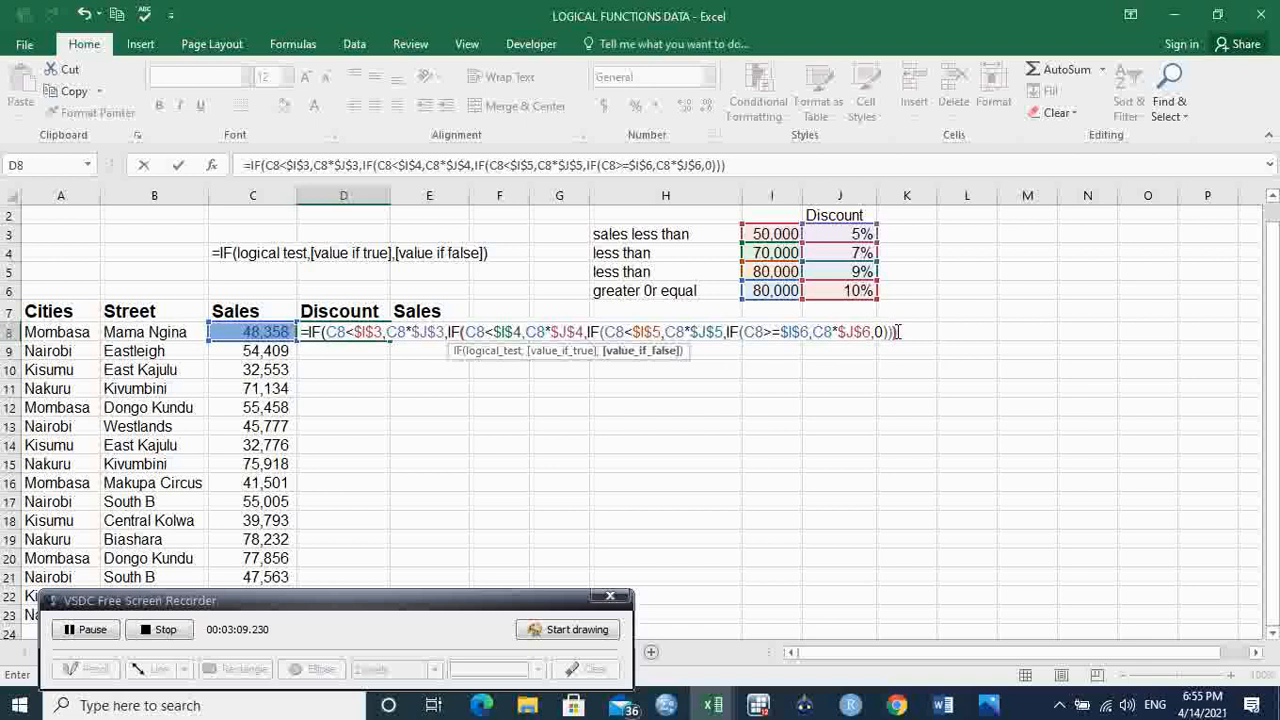
key("Return")
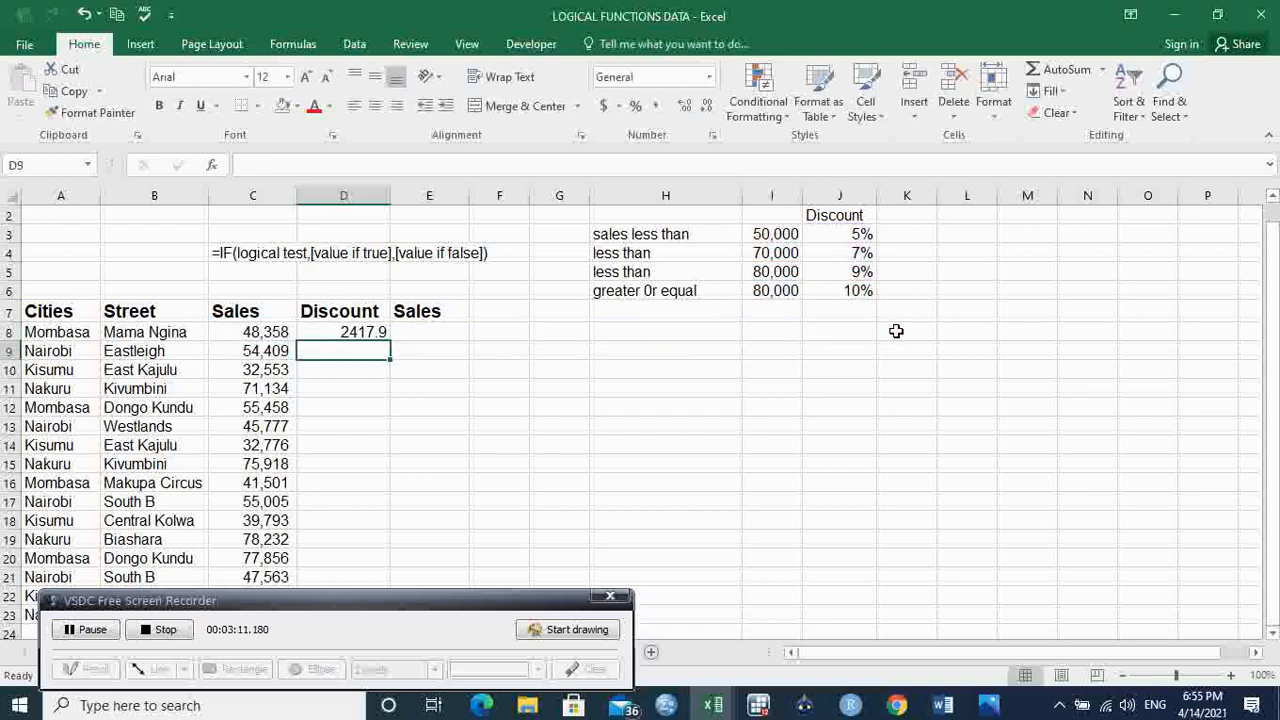
Step: Enter the check formula =C8*0.05 in H8 to verify the first sale's 5% discount
left_click(273, 332)
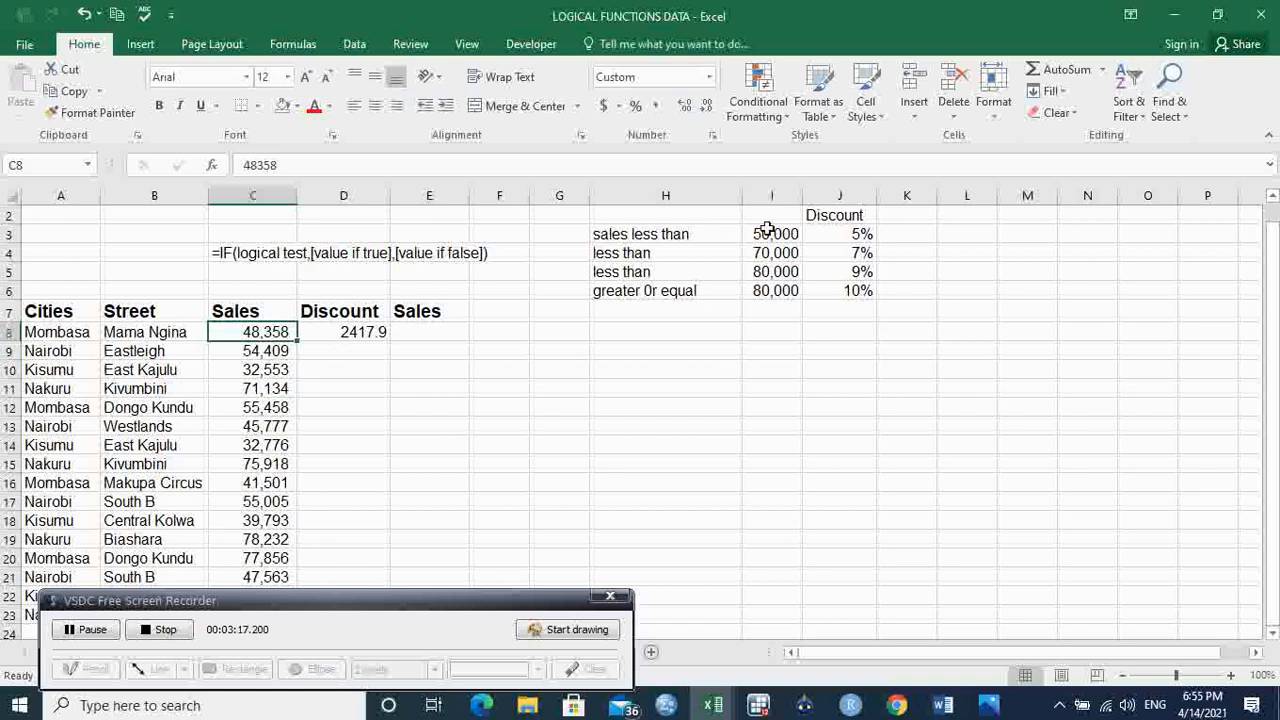
left_click(865, 235)
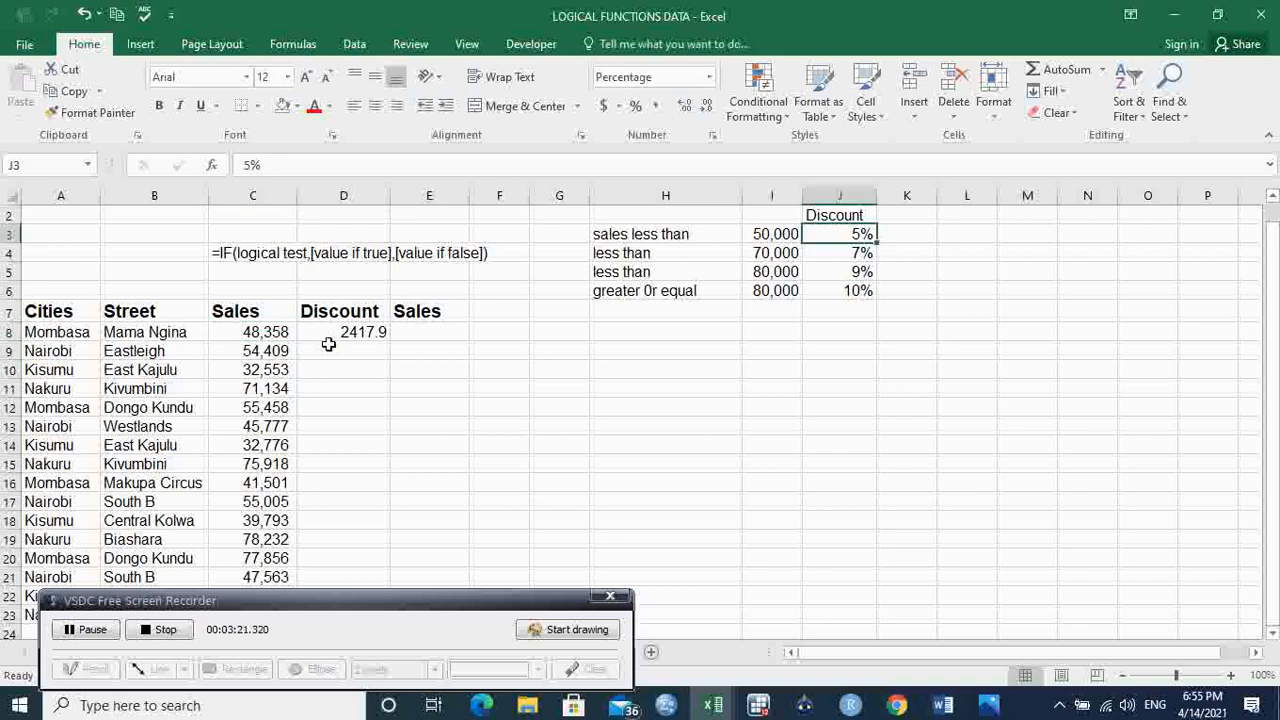
left_click(278, 333)
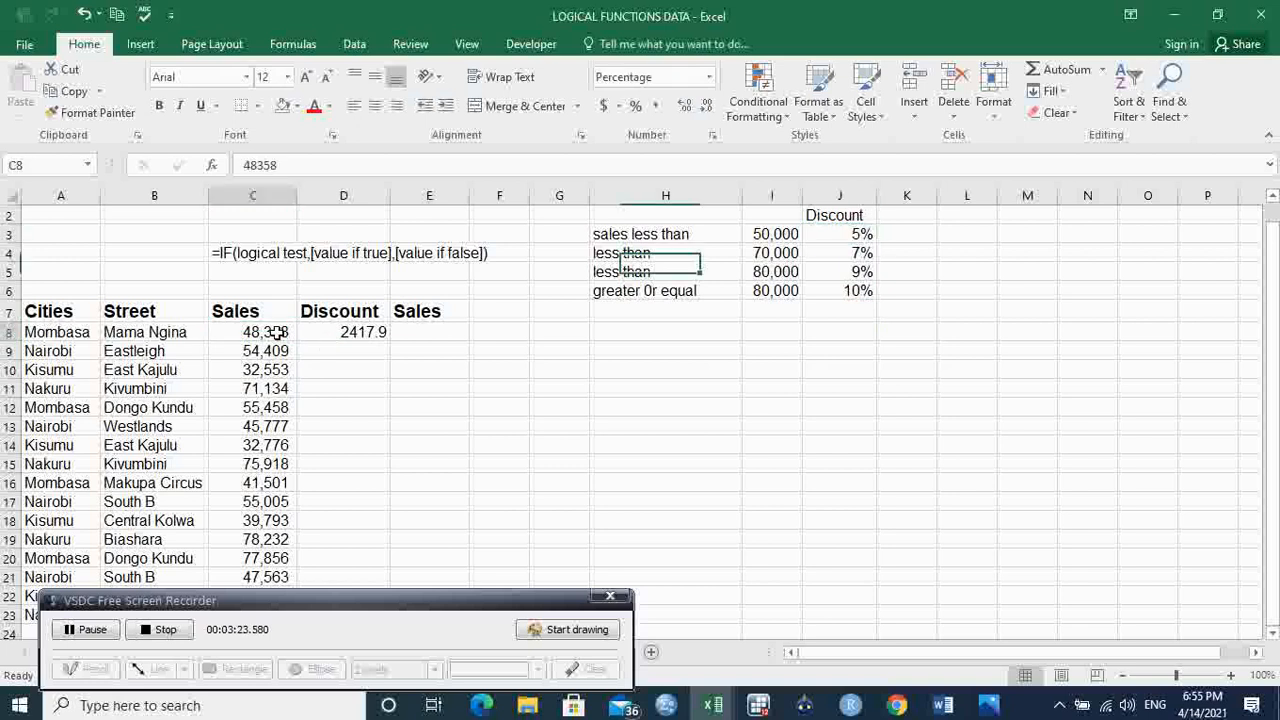
left_click(687, 335)
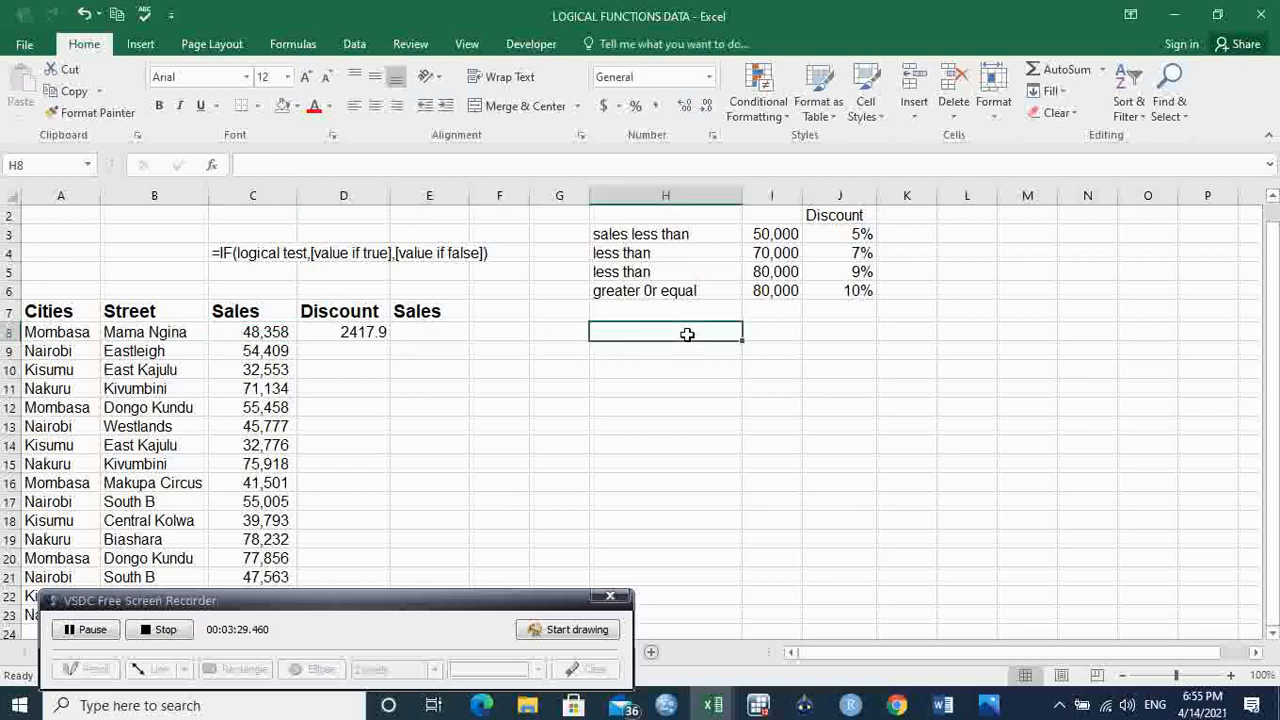
type("=")
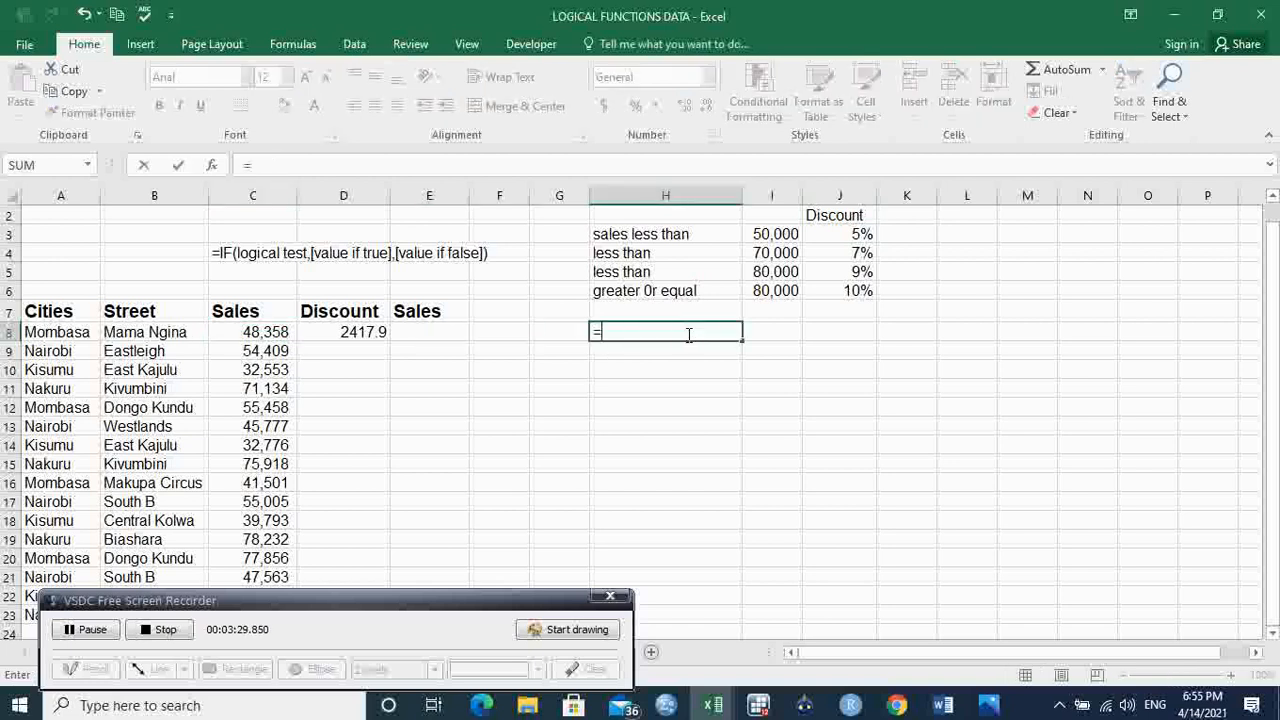
left_click(257, 334)
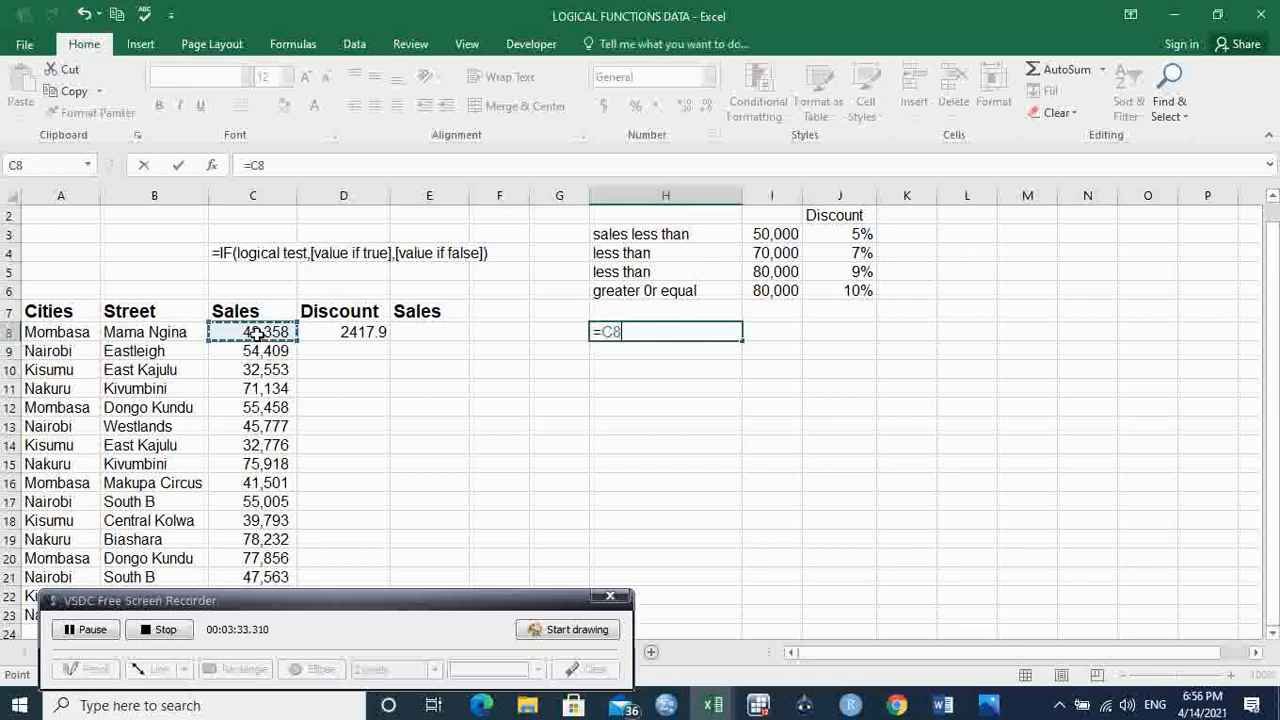
type("*0")
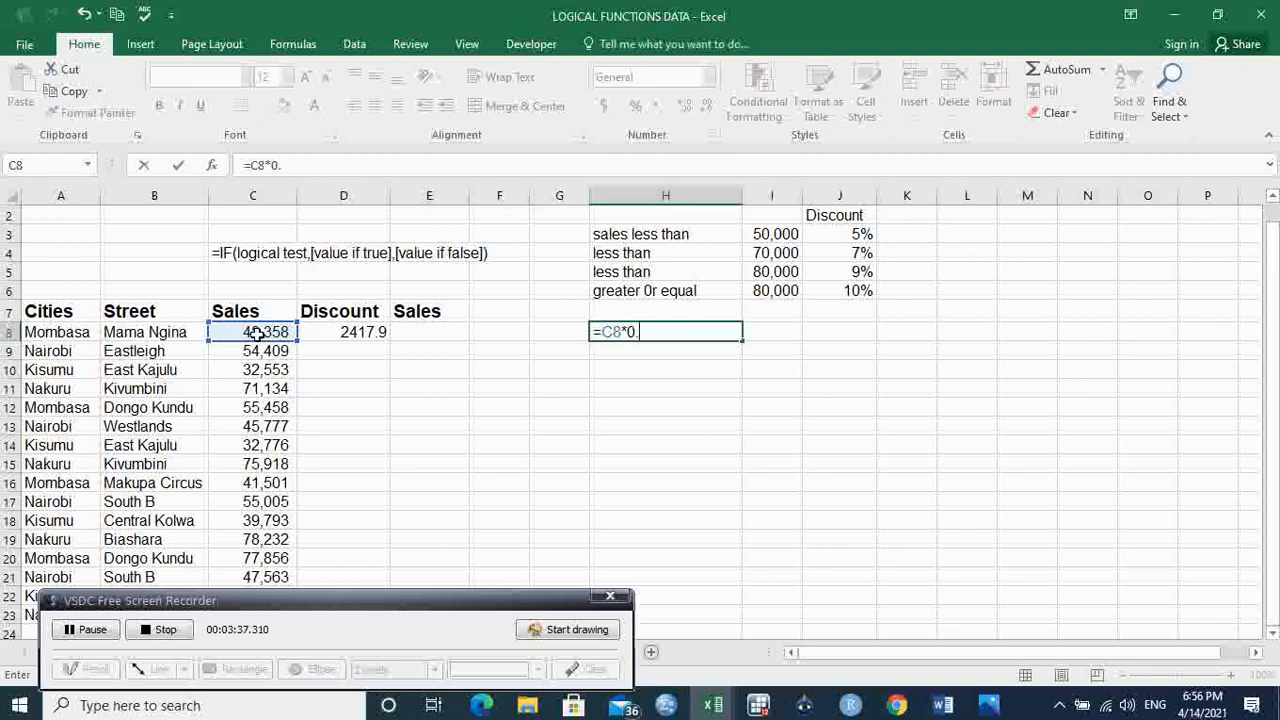
type(".05")
key("Return")
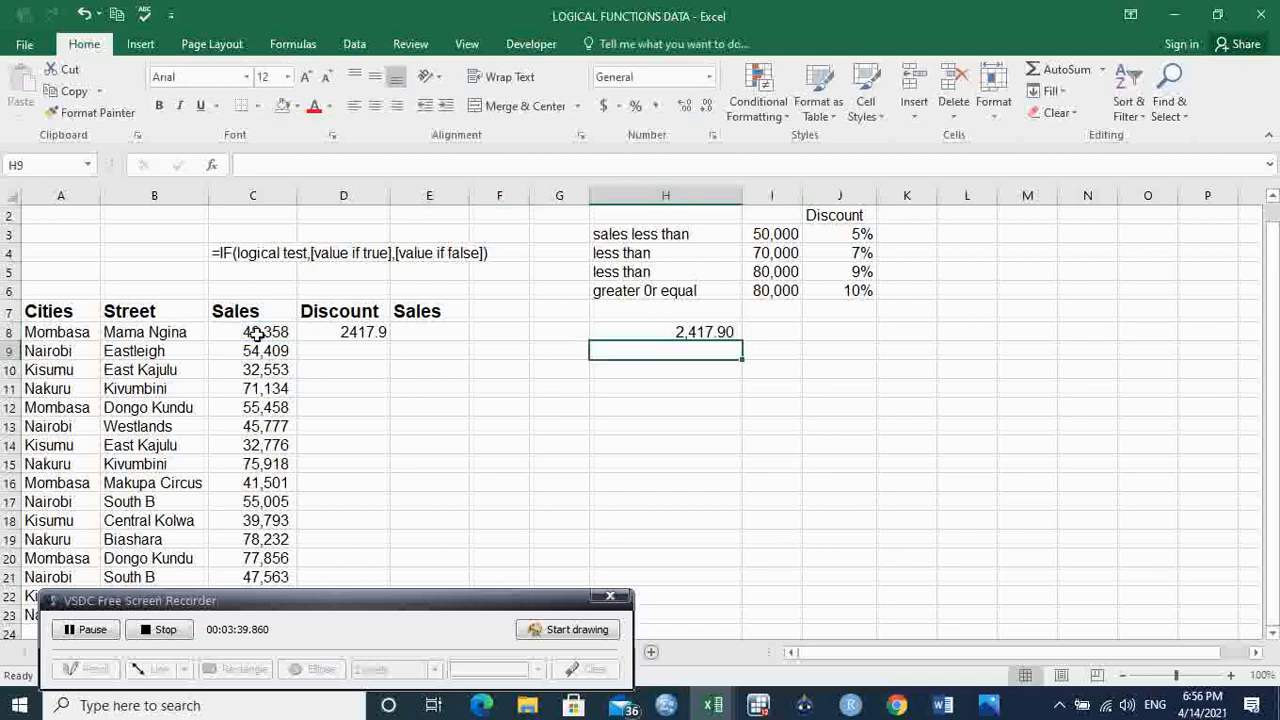
Step: Fill the nested IF formula from D8 down the Discount column through D23
left_click(718, 333)
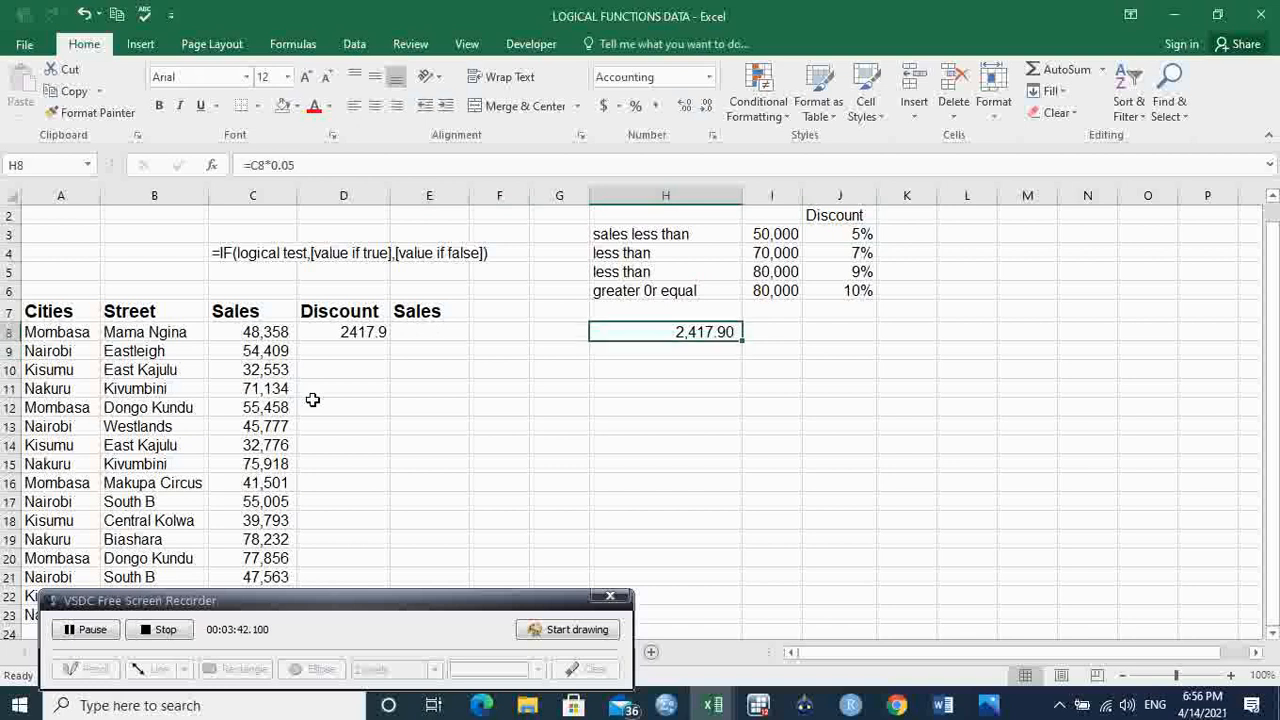
left_click(360, 333)
left_click_drag(389, 341, 363, 503)
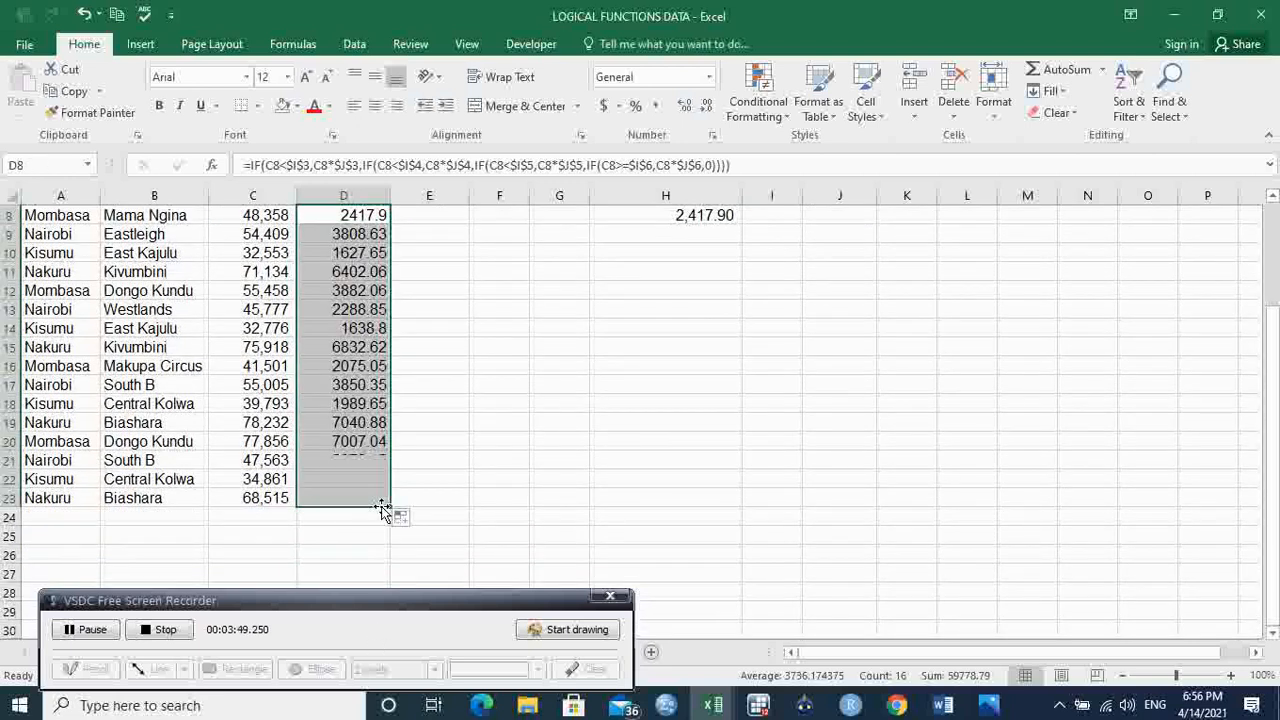
Step: Enter the check formula =C23*0.07 in H23 to verify the last sale's 7% discount against the rate table
left_click(277, 497)
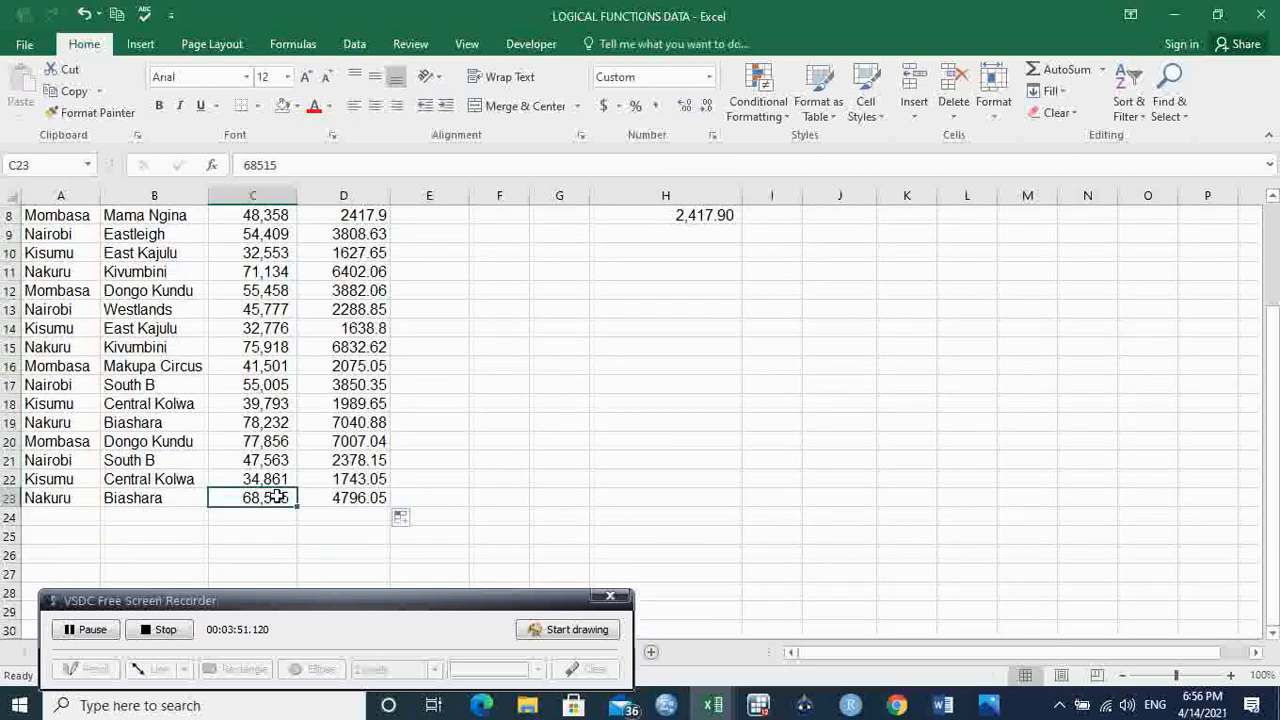
mouse_move(1273, 400)
left_mouse_down()
mouse_move(1265, 293)
mouse_move(1272, 398)
left_mouse_up()
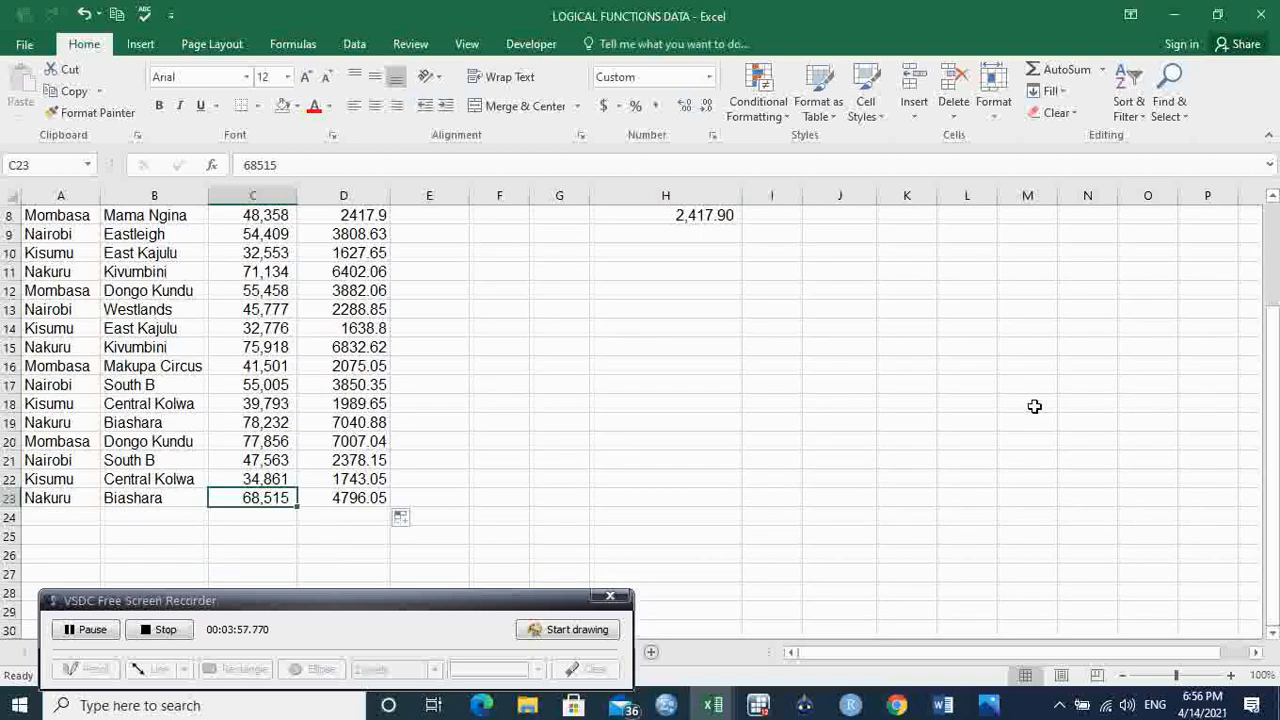
left_click(646, 498)
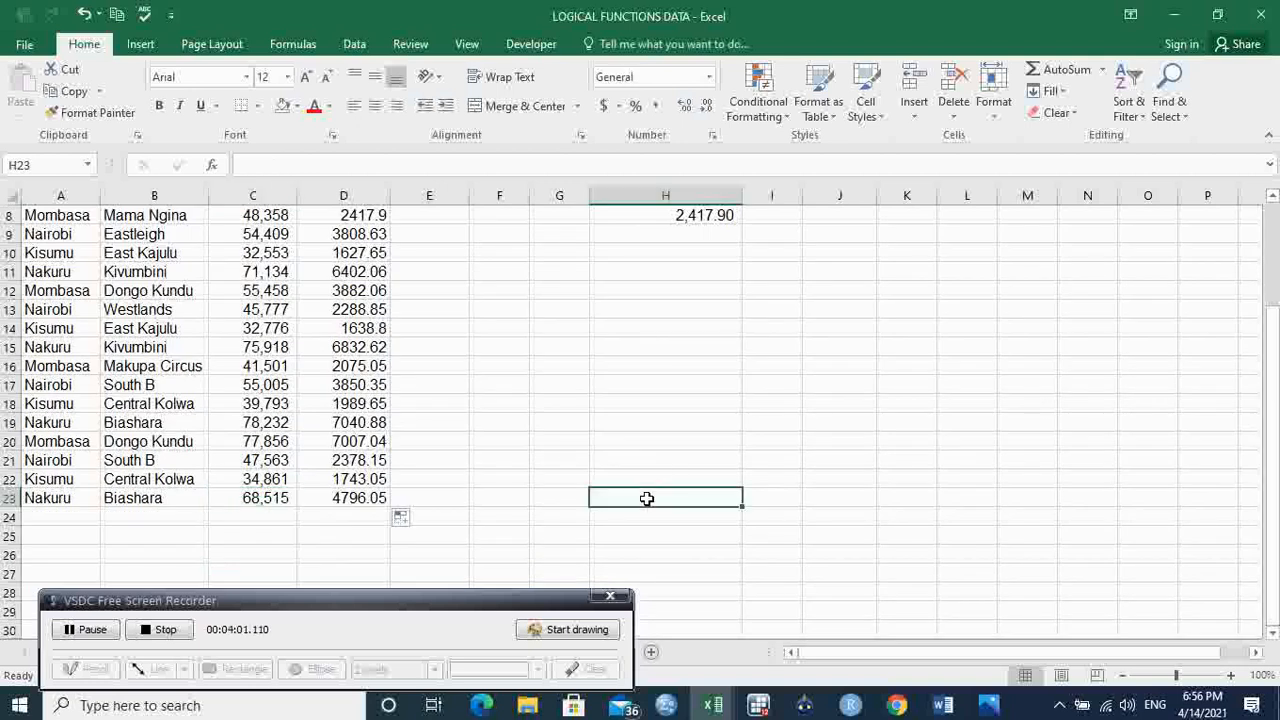
type("=")
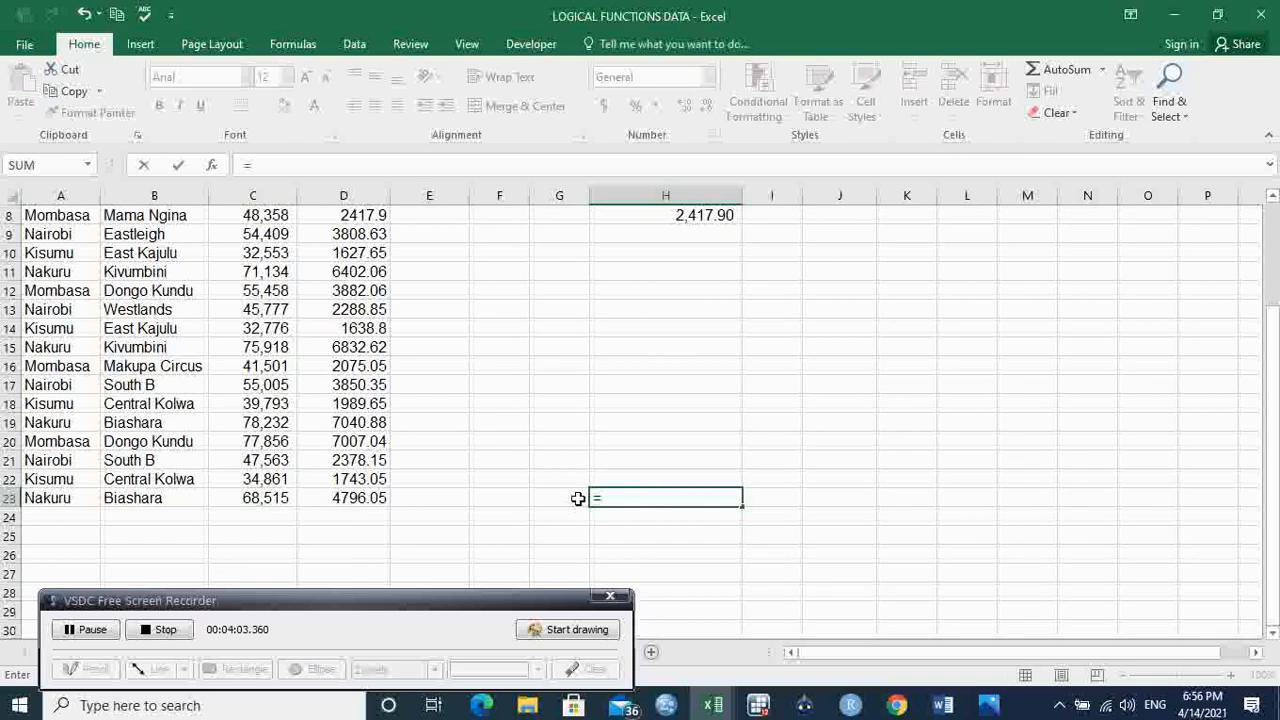
left_click(264, 503)
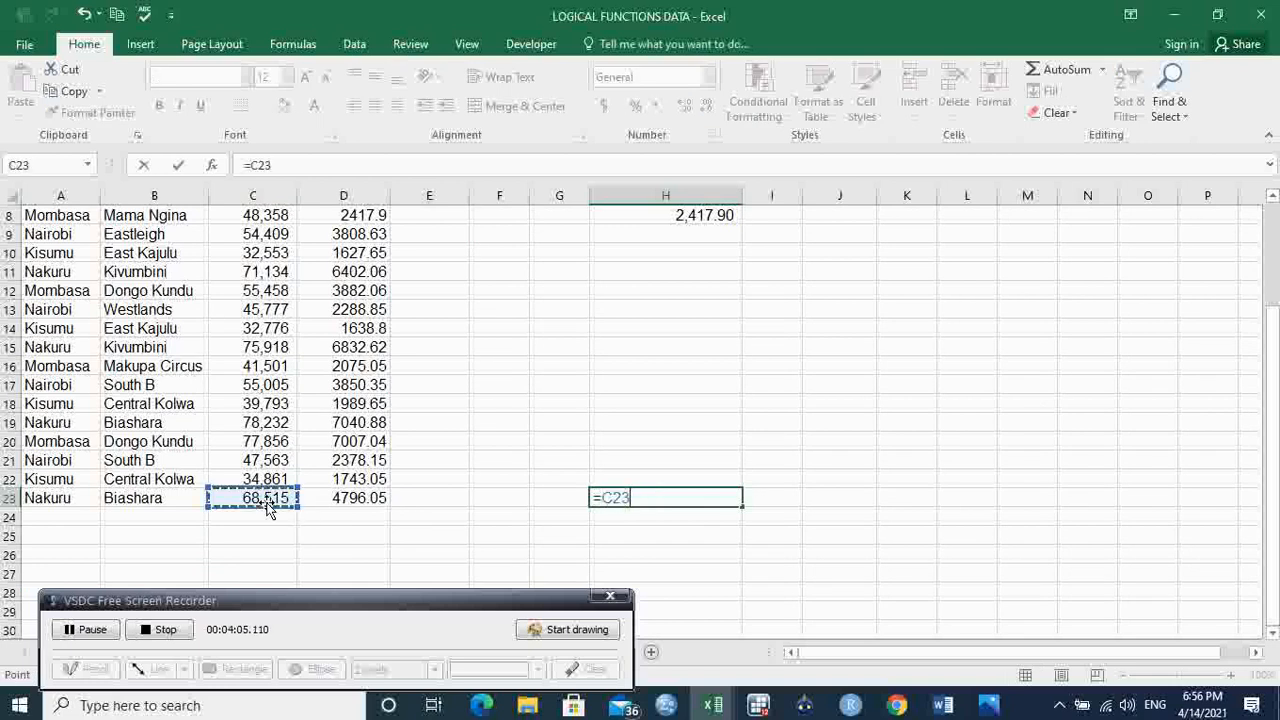
type("*0.07")
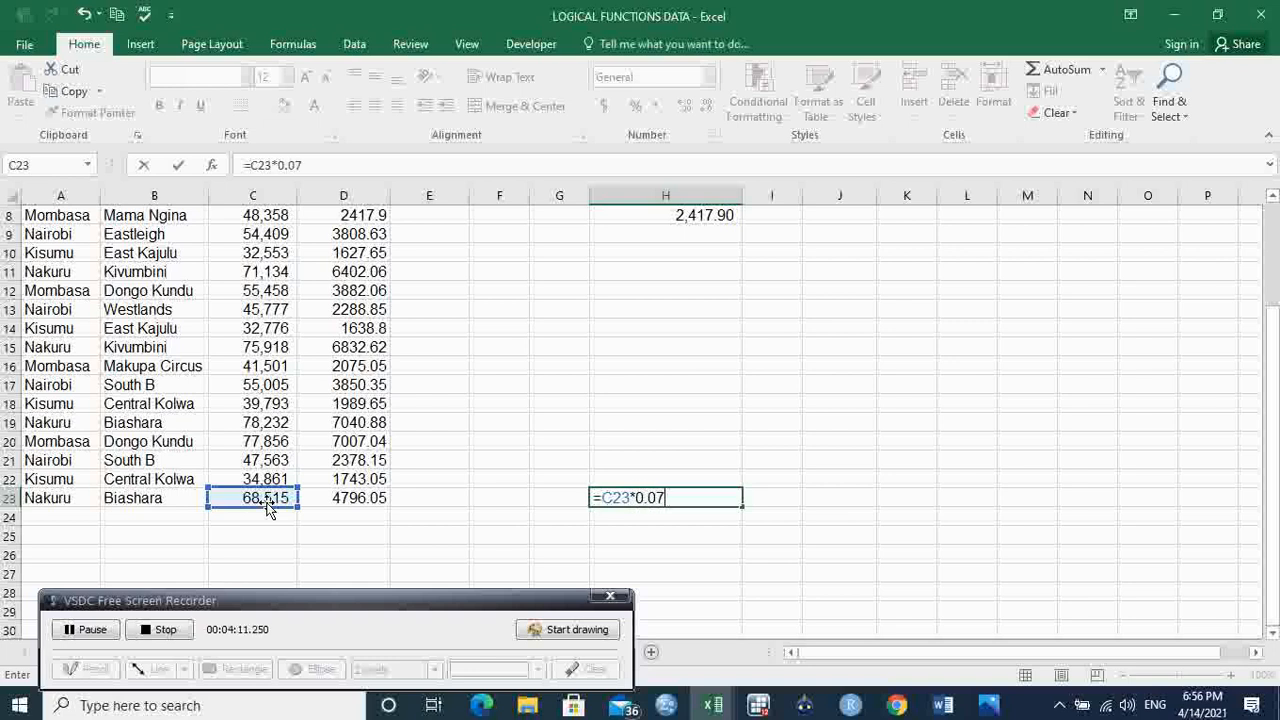
left_click_drag(1272, 481, 1272, 230)
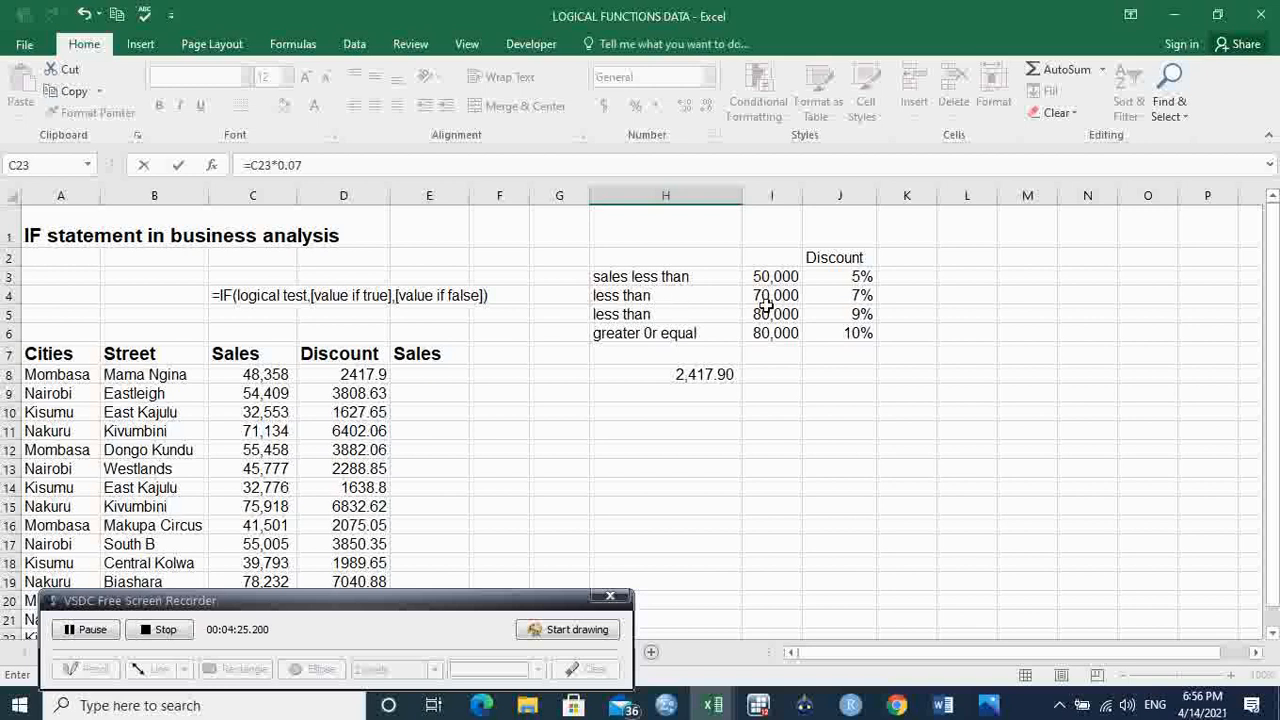
scroll(948, 296, "down", 1)
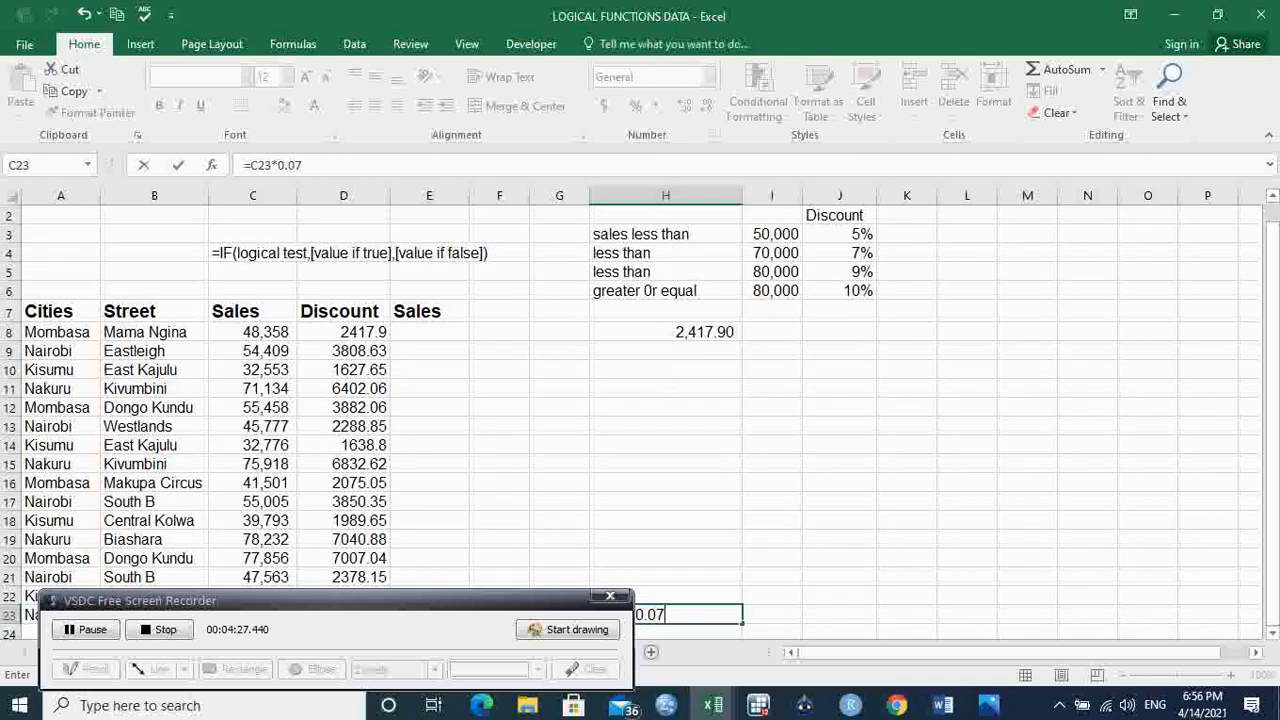
left_click(1273, 634)
left_click(1273, 634)
key("Return")
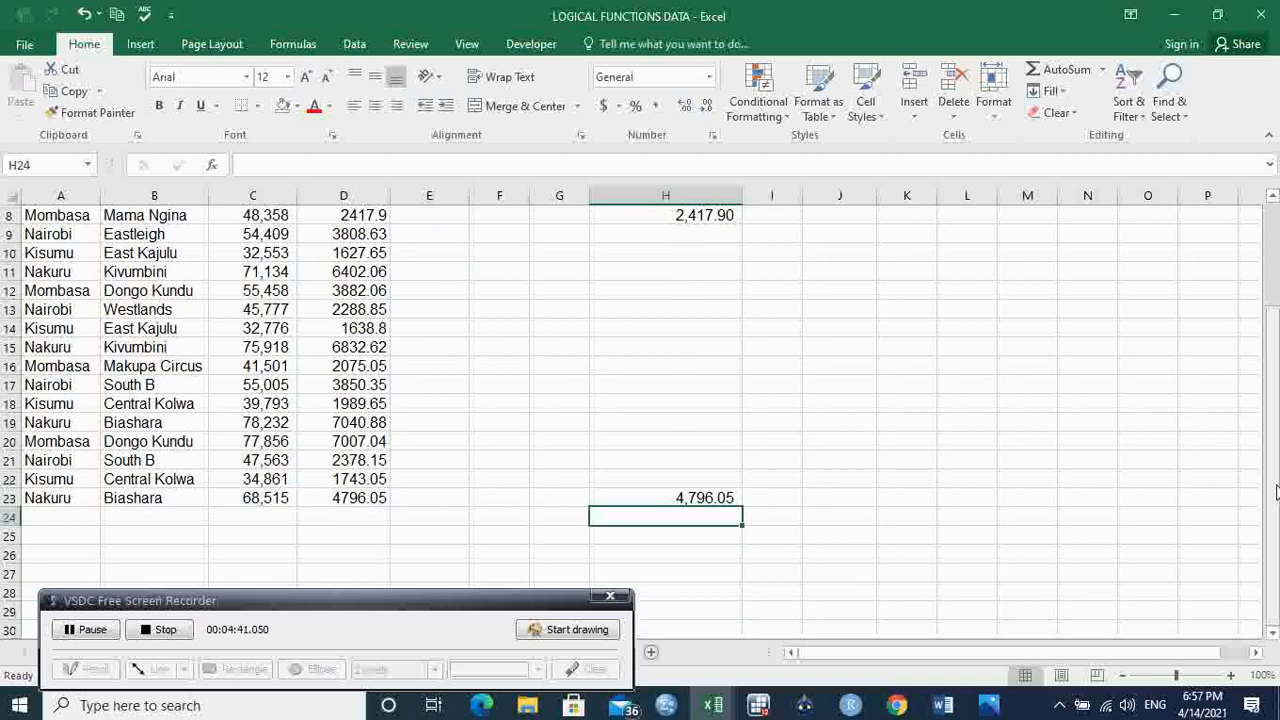
Step: Select the calculated discounts in D8:D23 and review them alongside the threshold and rate table
scroll(1272, 490, "up", 3)
scroll(1270, 400, "down", 2)
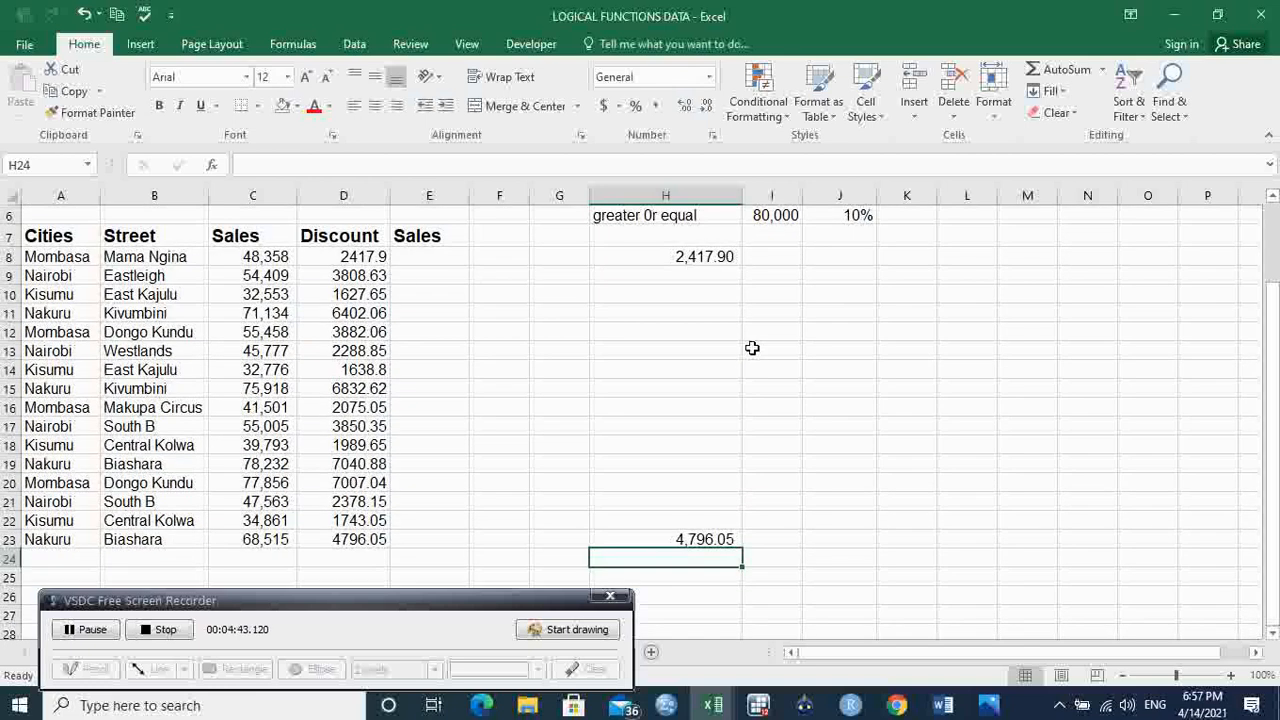
left_click_drag(371, 254, 368, 537)
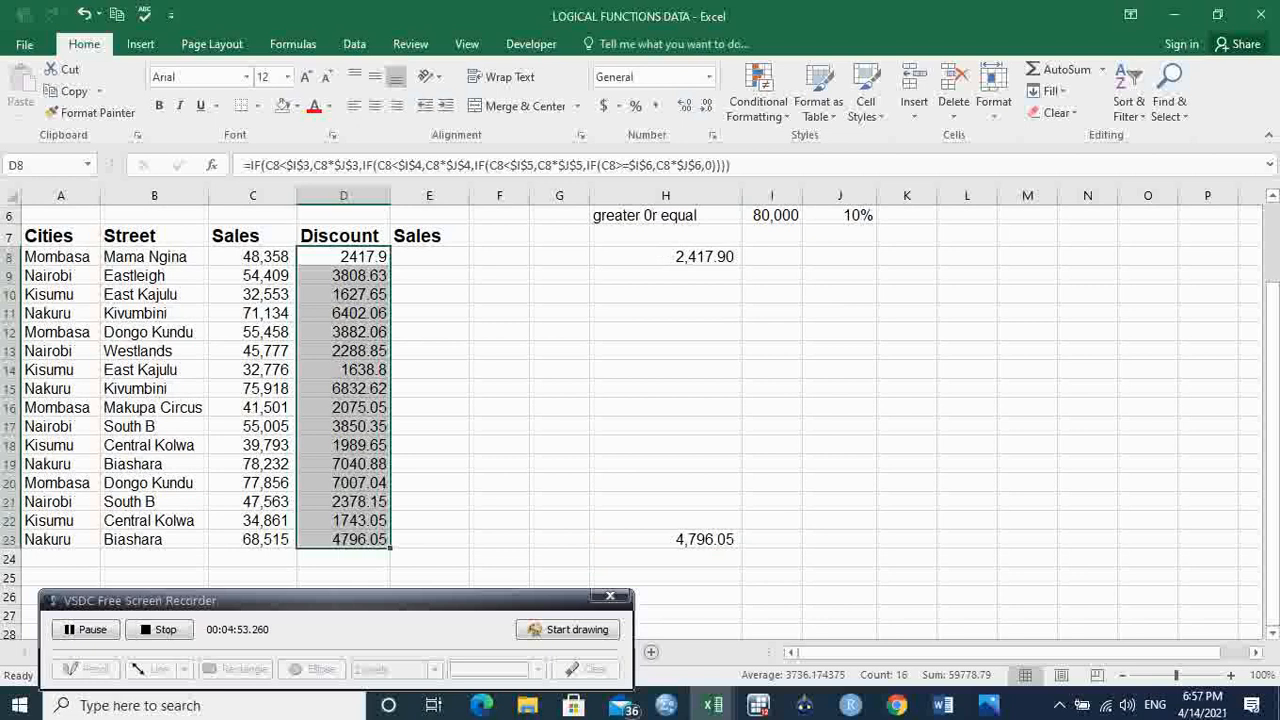
scroll(640, 420, "up", 2)
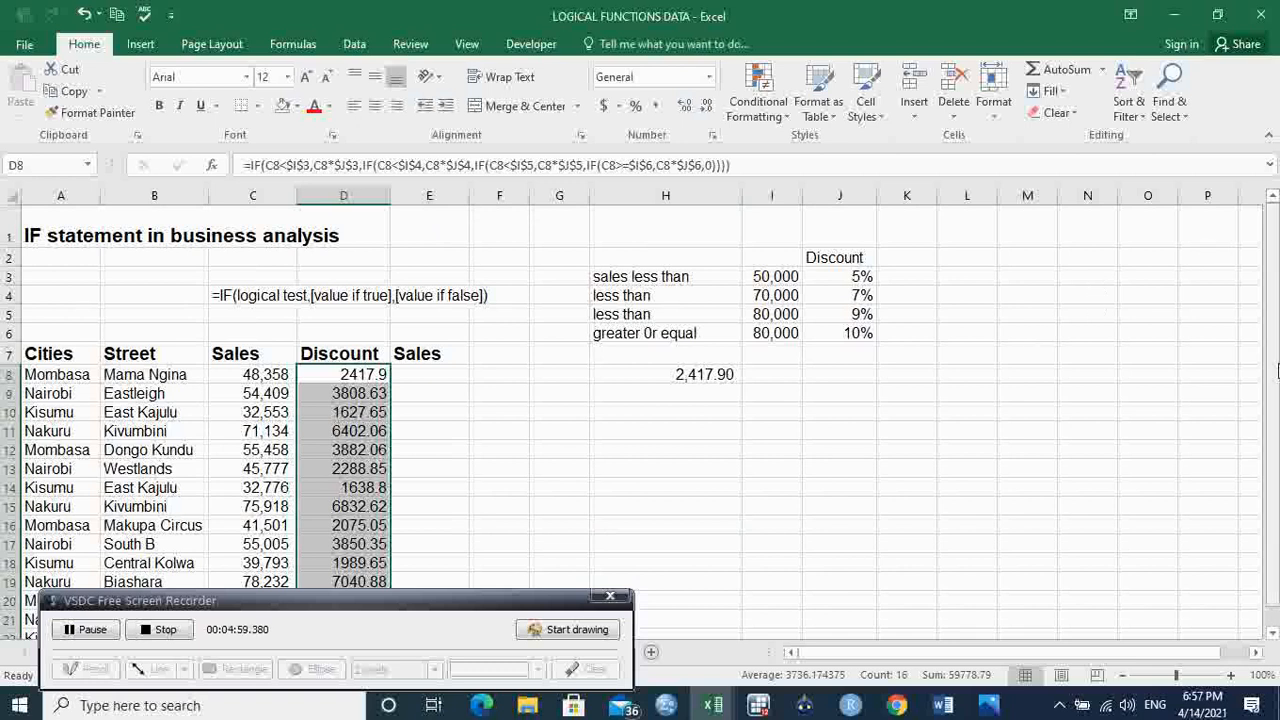
left_click_drag(1272, 462, 1279, 338)
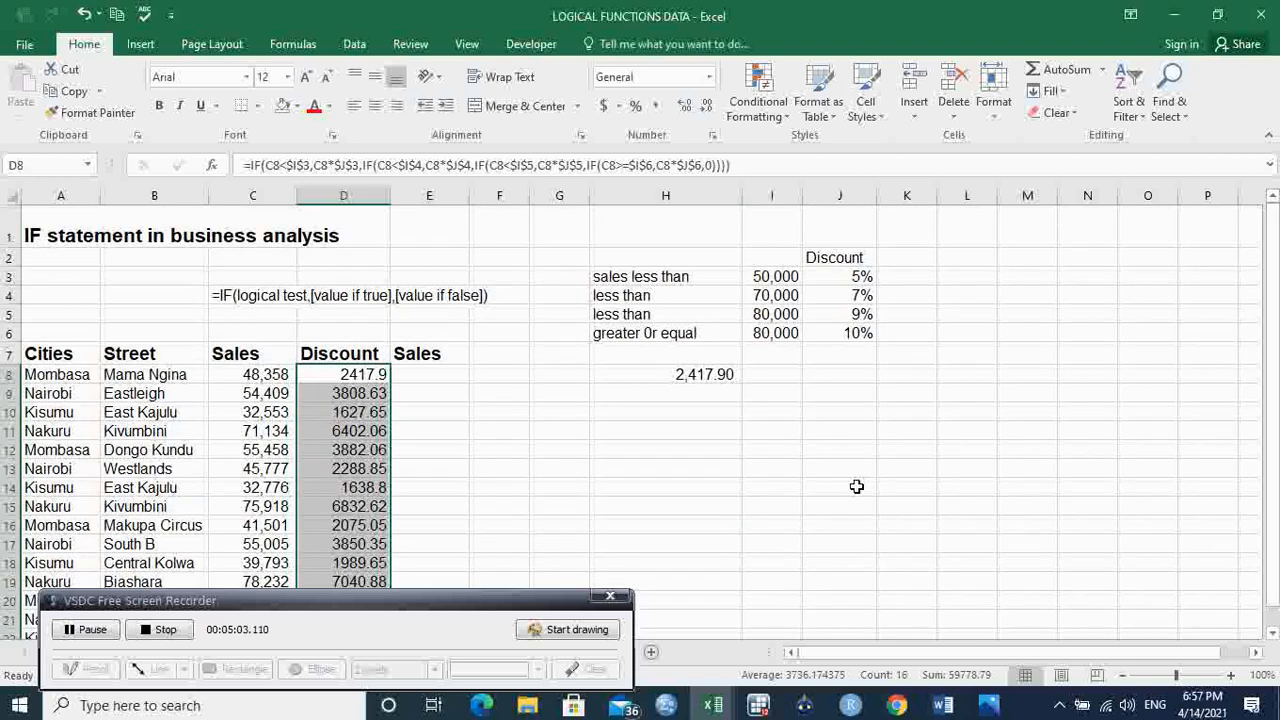